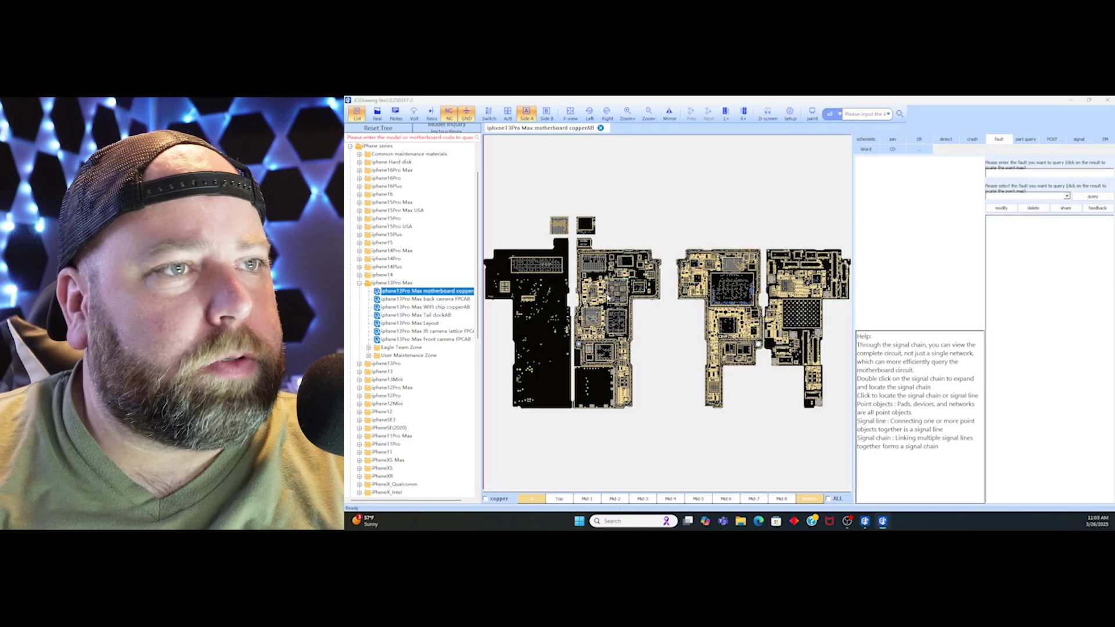
{"action": "scroll", "coordinate": [639, 270], "scroll_direction": "down", "scroll_amount": 2}
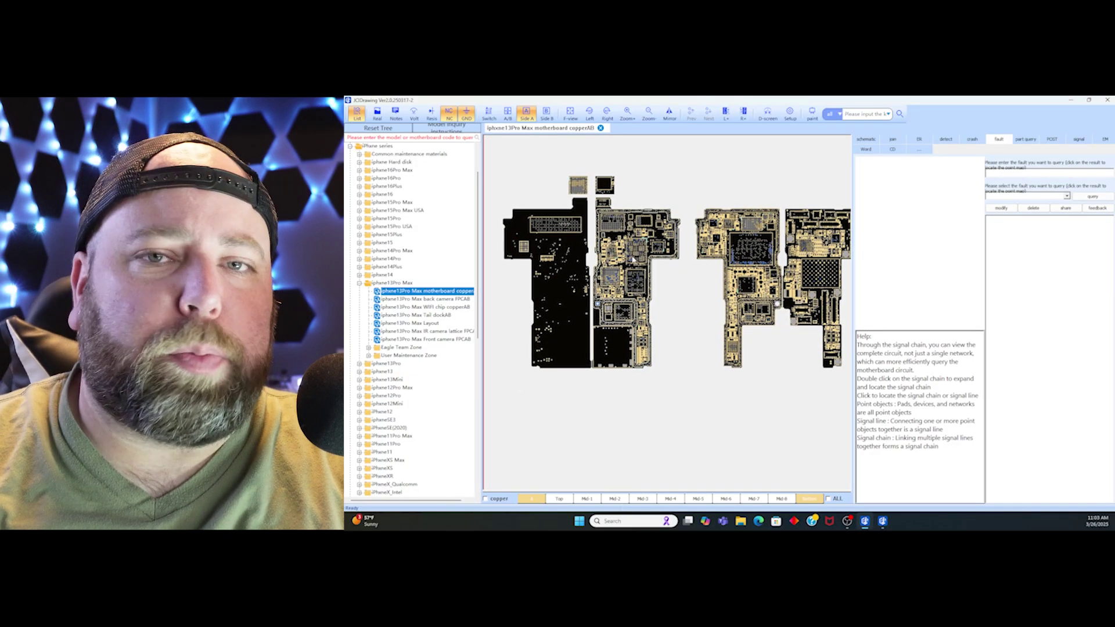
{"action": "scroll", "coordinate": [632, 255], "scroll_direction": "up", "scroll_amount": 3}
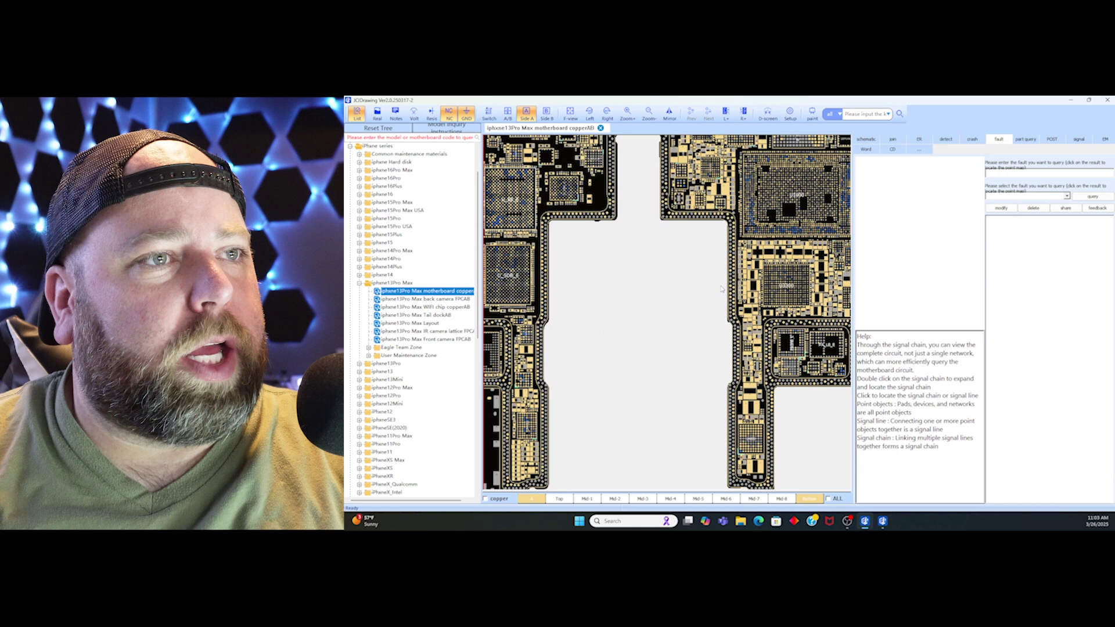
{"action": "scroll", "coordinate": [723, 291], "scroll_direction": "down", "scroll_amount": 2}
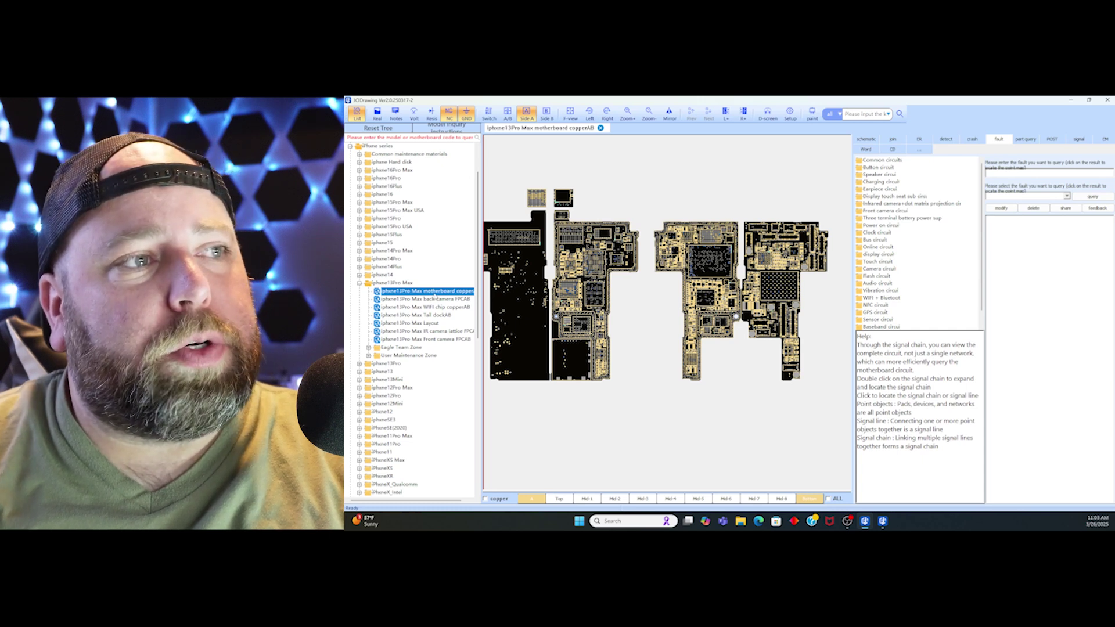
Open the iPhone 13 Pro Max back camera FPC drawing and zoom in on connector J11100.
{"action": "double_click", "coordinate": [433, 299]}
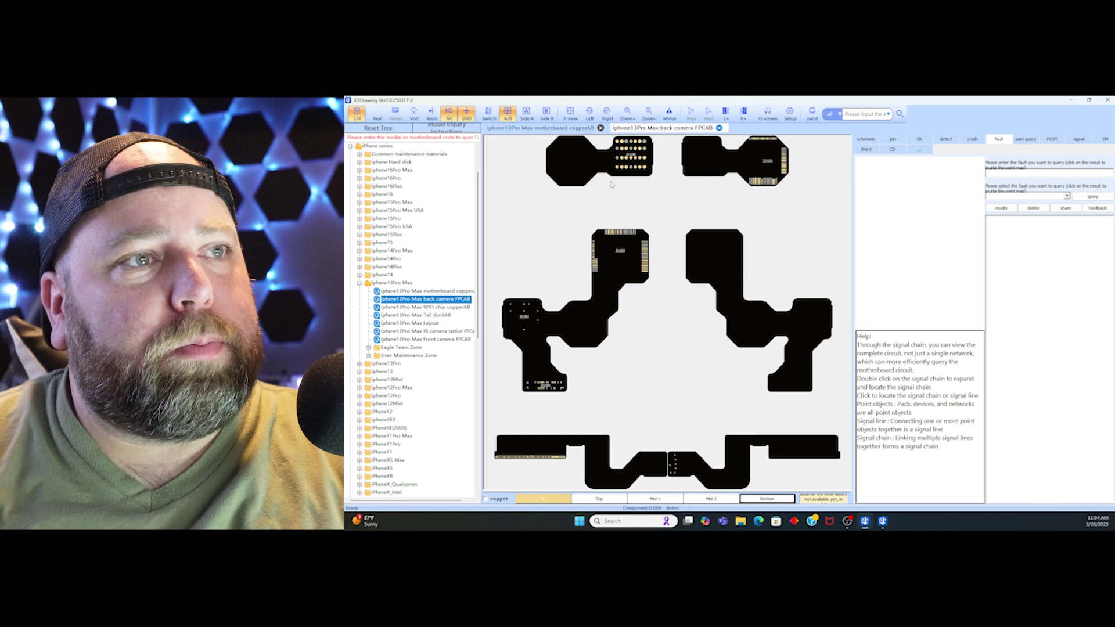
{"action": "double_click", "coordinate": [627, 144]}
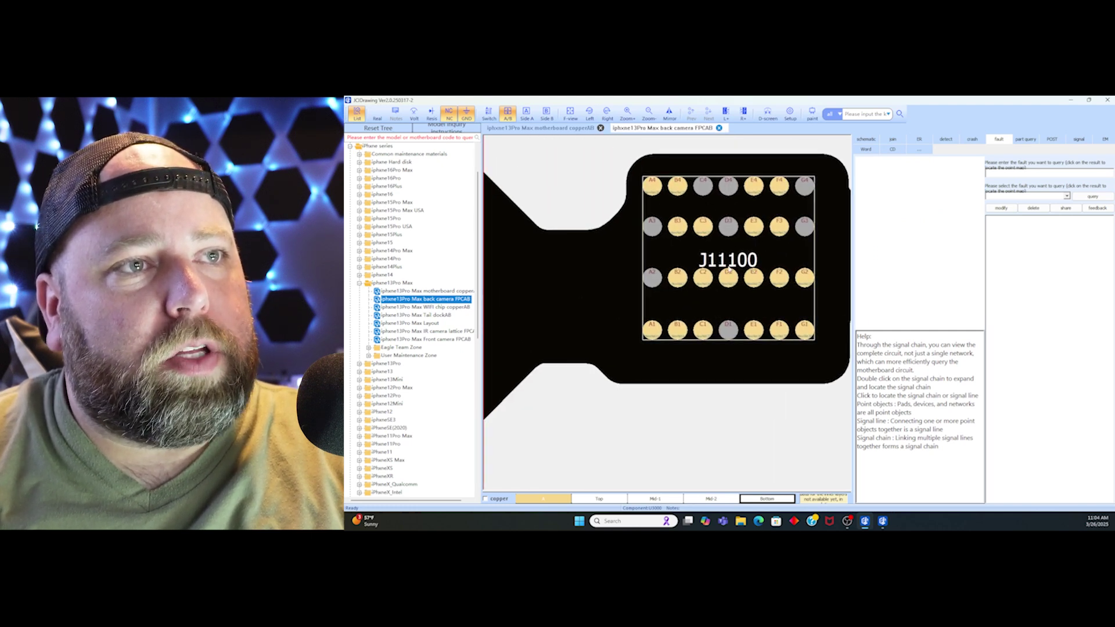
{"action": "scroll", "coordinate": [721, 330], "scroll_direction": "down", "scroll_amount": 3}
Zoom in on connector J21301 and pan across the flex to J1173 and J21300.
{"action": "double_click", "coordinate": [683, 349]}
{"action": "scroll", "coordinate": [674, 352], "scroll_direction": "down", "scroll_amount": 3}
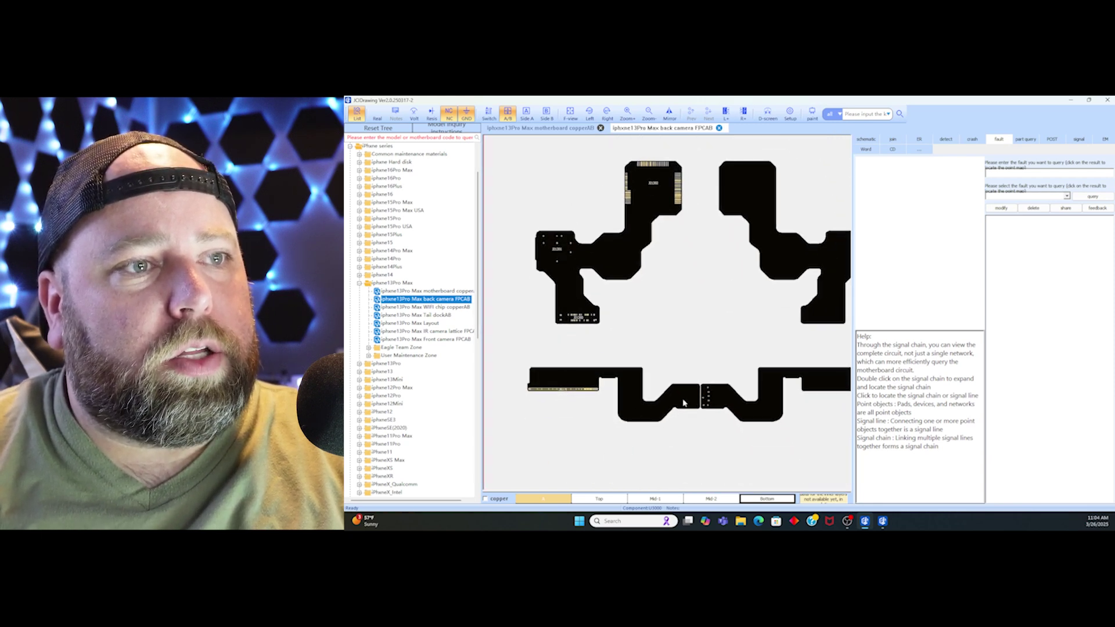
{"action": "scroll", "coordinate": [683, 402], "scroll_direction": "up", "scroll_amount": 5}
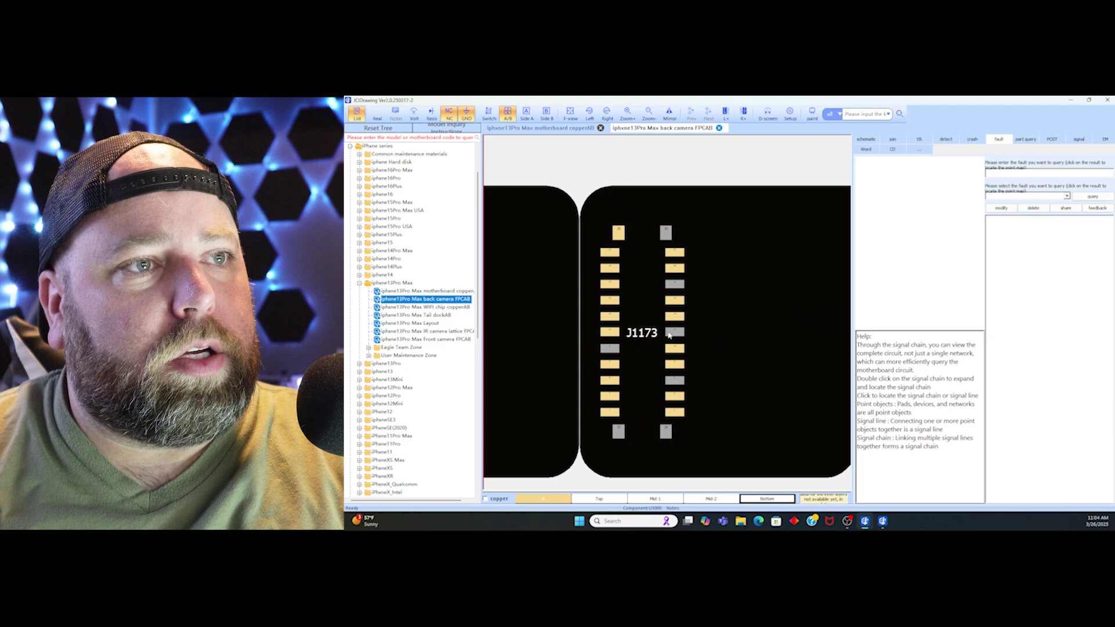
{"action": "scroll", "coordinate": [670, 335], "scroll_direction": "down", "scroll_amount": 5}
{"action": "scroll", "coordinate": [668, 252], "scroll_direction": "up", "scroll_amount": 5}
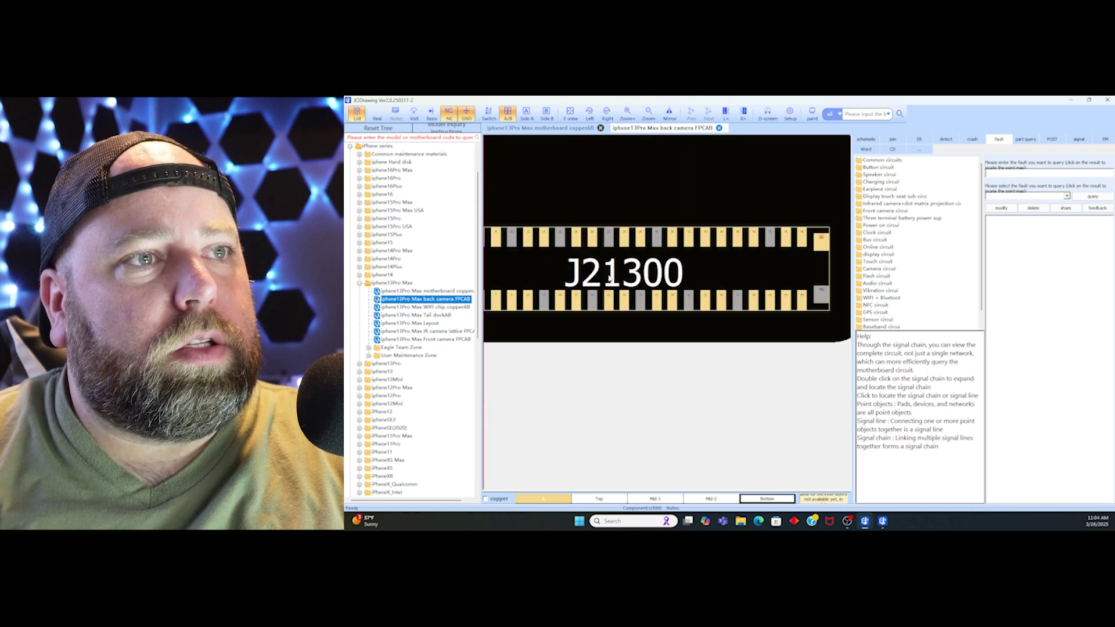
{"action": "scroll", "coordinate": [613, 280], "scroll_direction": "down", "scroll_amount": 4}
{"action": "left_click_drag", "start_coordinate": [739, 279], "coordinate": [728, 328]}
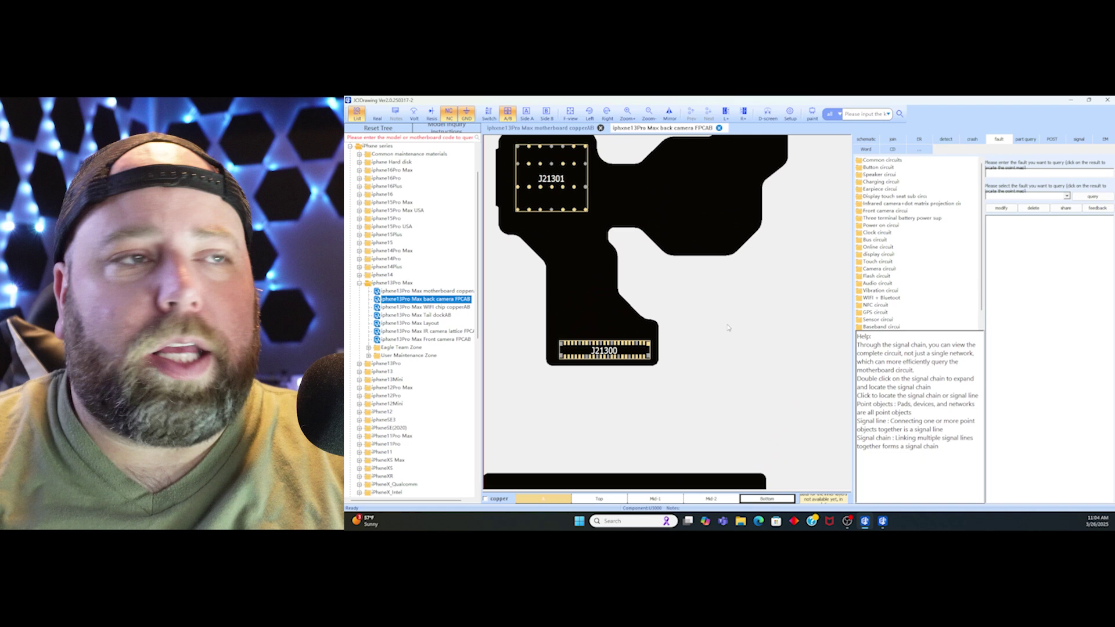
{"action": "scroll", "coordinate": [727, 328], "scroll_direction": "down", "scroll_amount": 3}
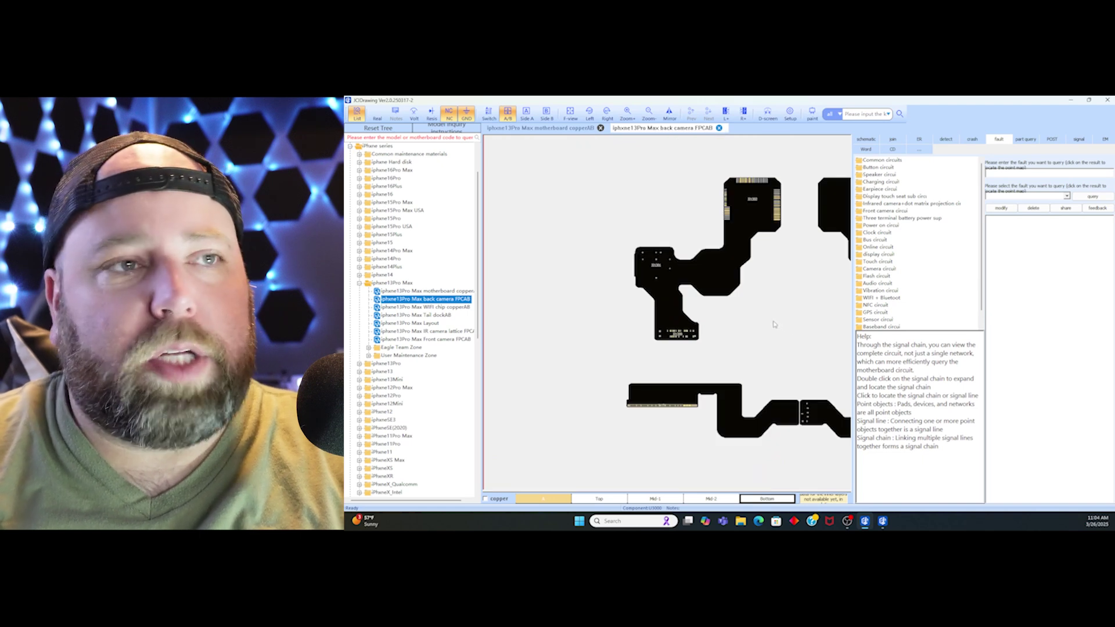
{"action": "left_click_drag", "start_coordinate": [768, 325], "coordinate": [637, 311]}
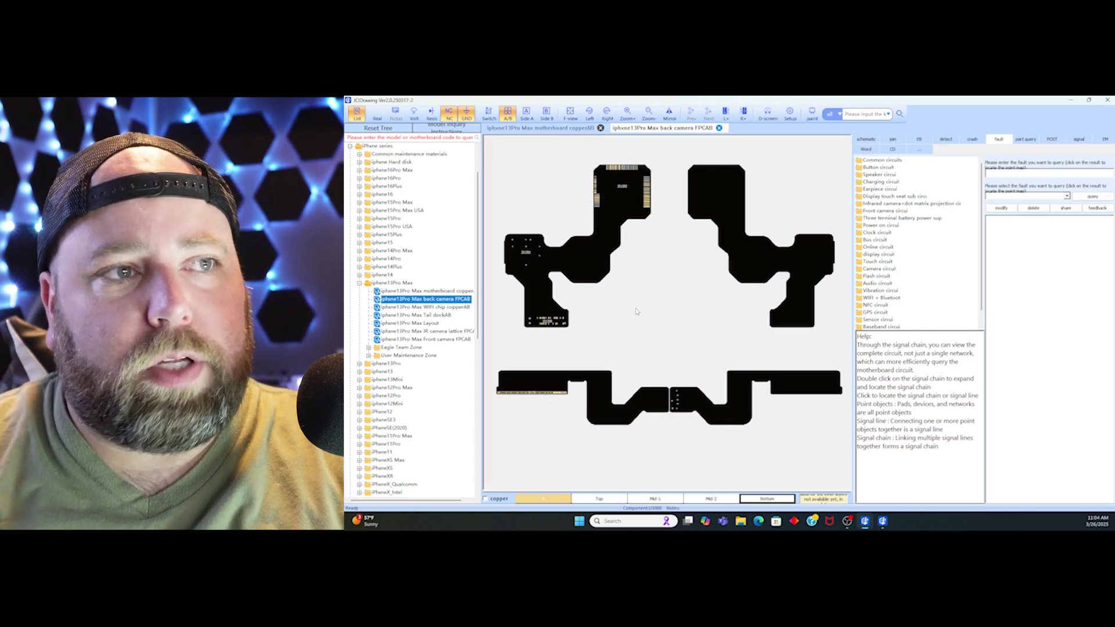
Open the WiFi chip copper drawing and compare U1000 and U_WLAN against the motherboard.
{"action": "left_click", "coordinate": [434, 308]}
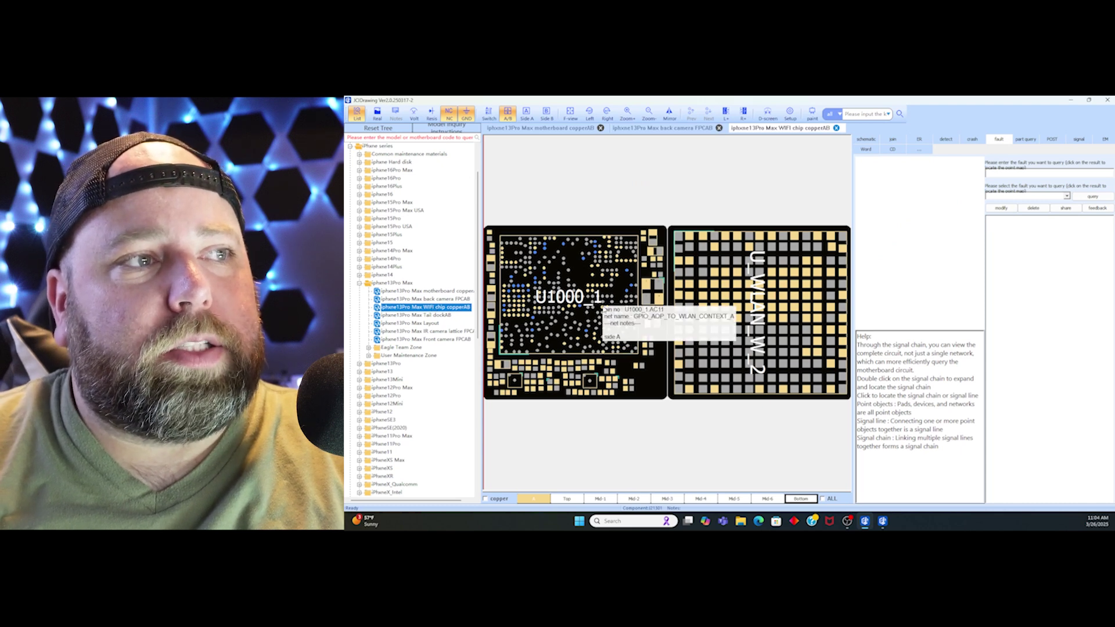
{"action": "scroll", "coordinate": [604, 307], "scroll_direction": "down", "scroll_amount": 1}
{"action": "left_click", "coordinate": [435, 290]}
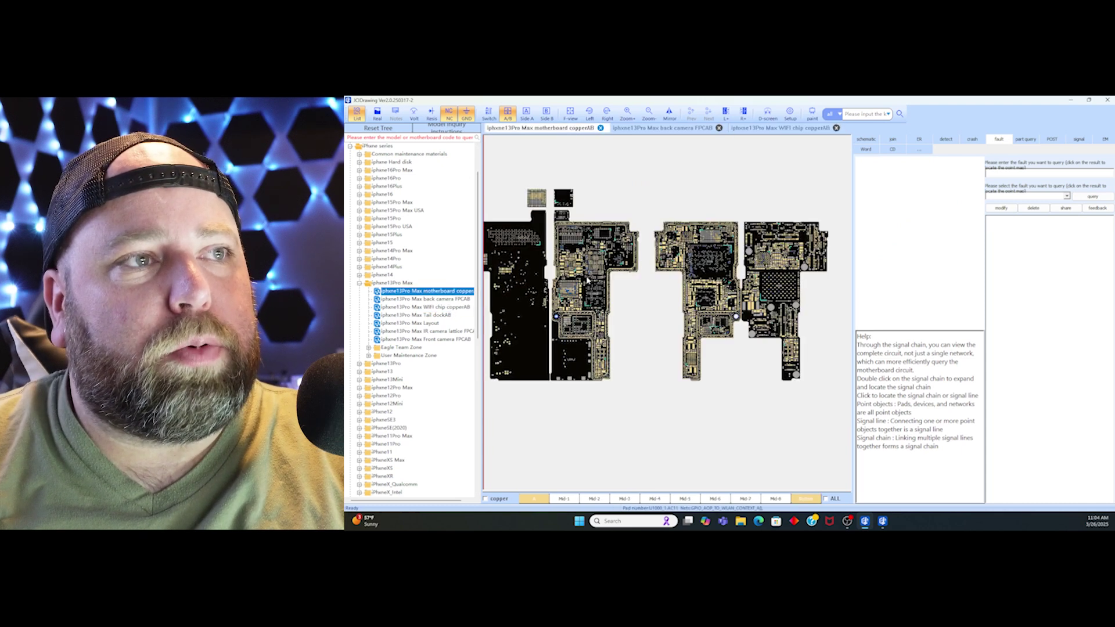
{"action": "scroll", "coordinate": [594, 219], "scroll_direction": "up", "scroll_amount": 3}
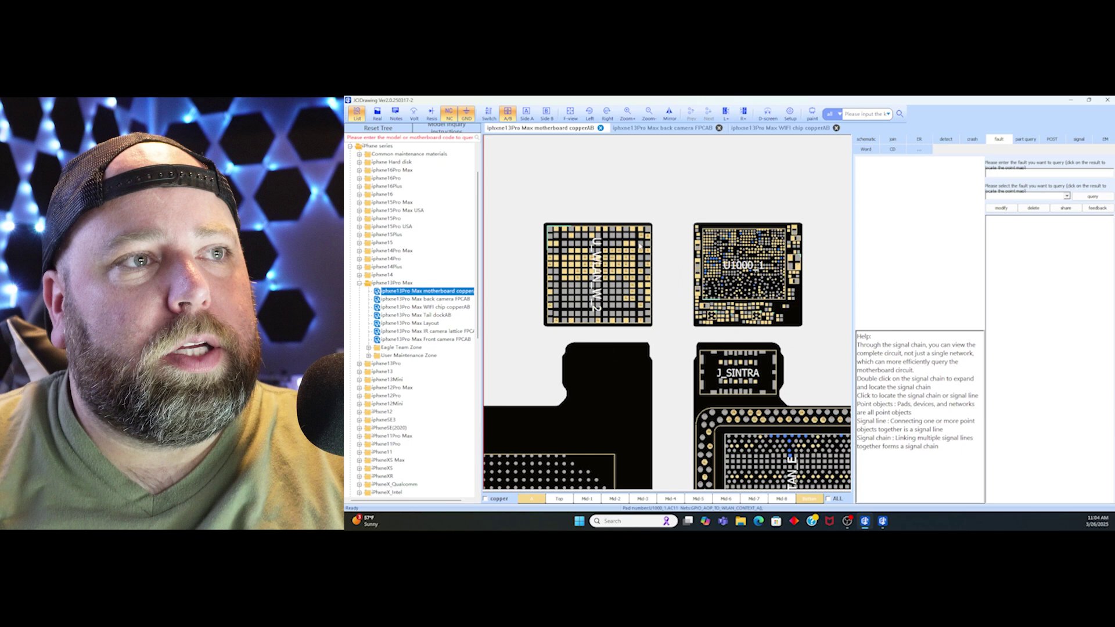
{"action": "left_click", "coordinate": [443, 308]}
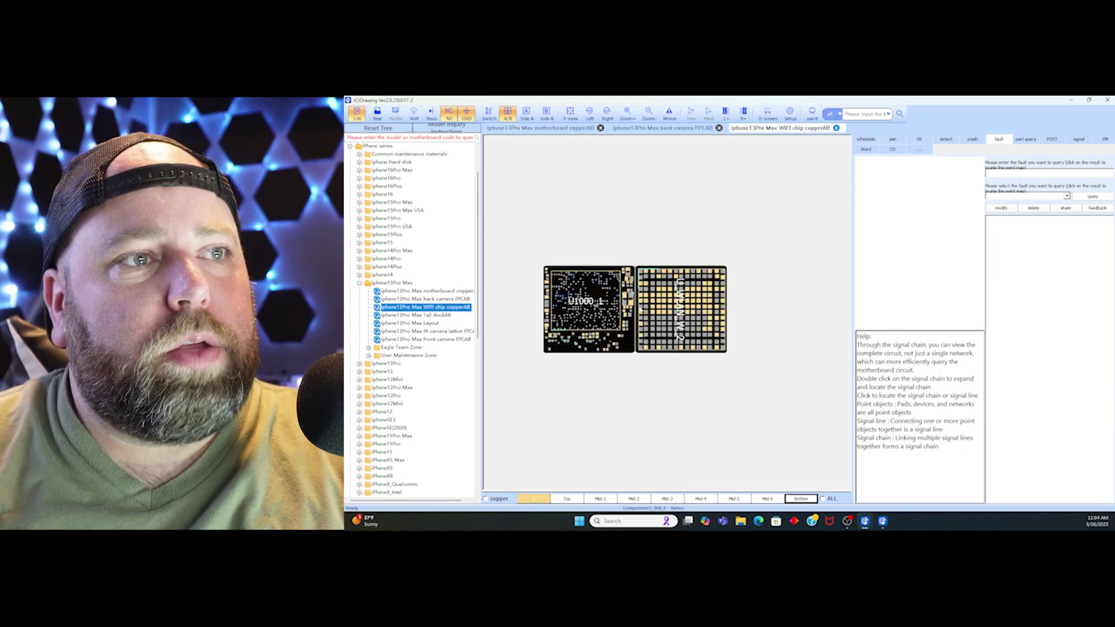
{"action": "scroll", "coordinate": [655, 300], "scroll_direction": "up", "scroll_amount": 1}
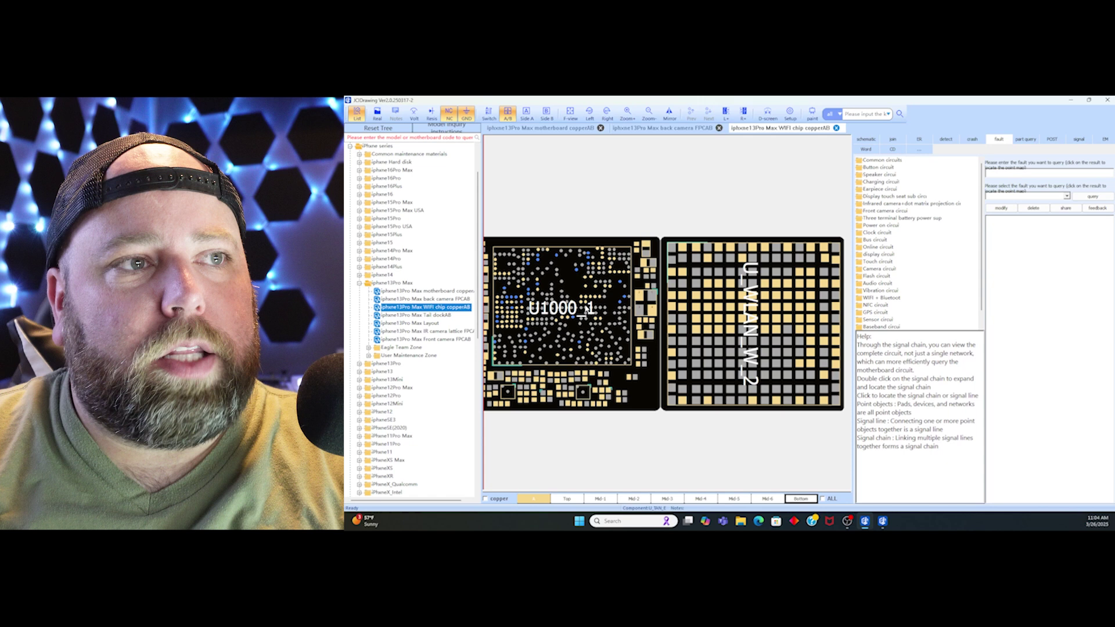
{"action": "mouse_move", "coordinate": [632, 285]}
{"action": "left_mouse_down"}
{"action": "mouse_move", "coordinate": [678, 259]}
{"action": "mouse_move", "coordinate": [630, 224]}
{"action": "mouse_move", "coordinate": [639, 232]}
{"action": "mouse_move", "coordinate": [620, 246]}
{"action": "left_mouse_up"}
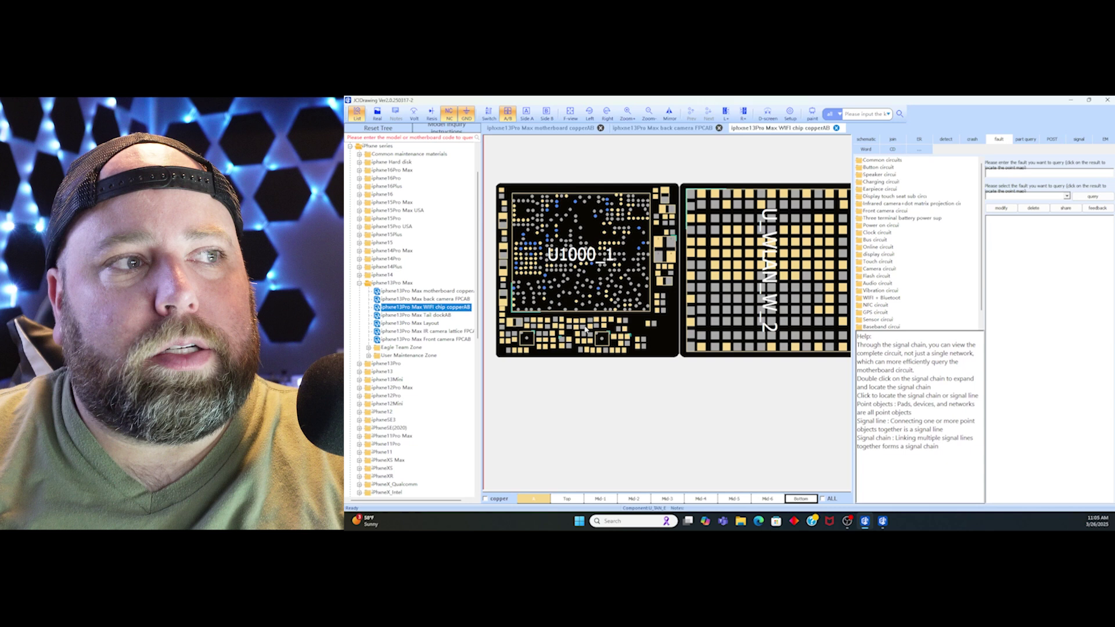
Open the tail dock flex drawing, zoom in on connector J1724, then zoom back out.
{"action": "key", "text": "Down"}
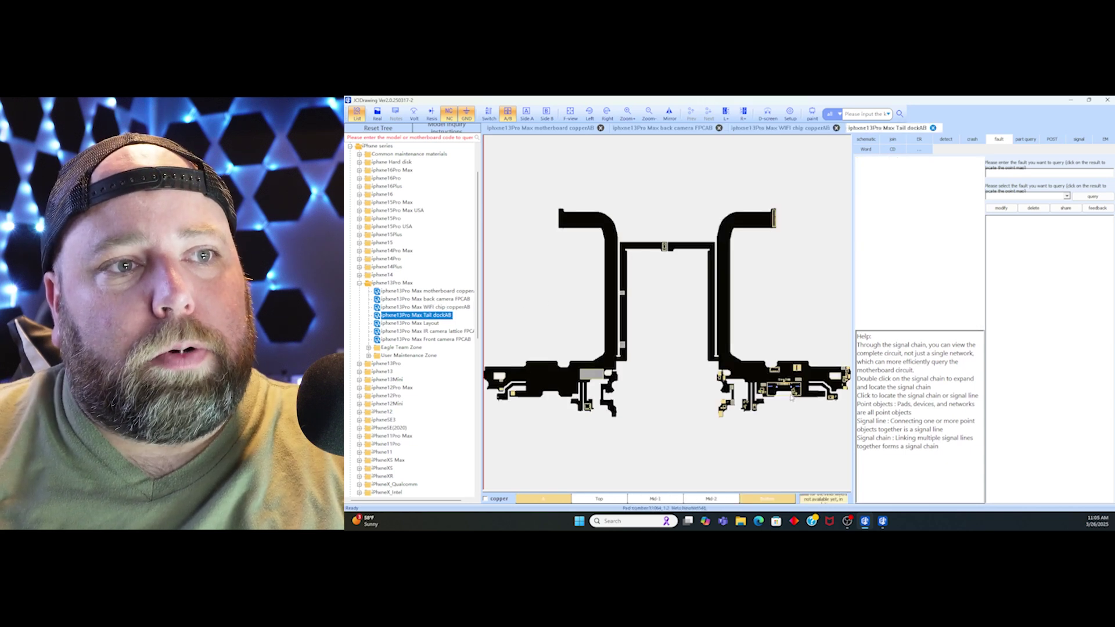
{"action": "scroll", "coordinate": [791, 397], "scroll_direction": "up", "scroll_amount": 5}
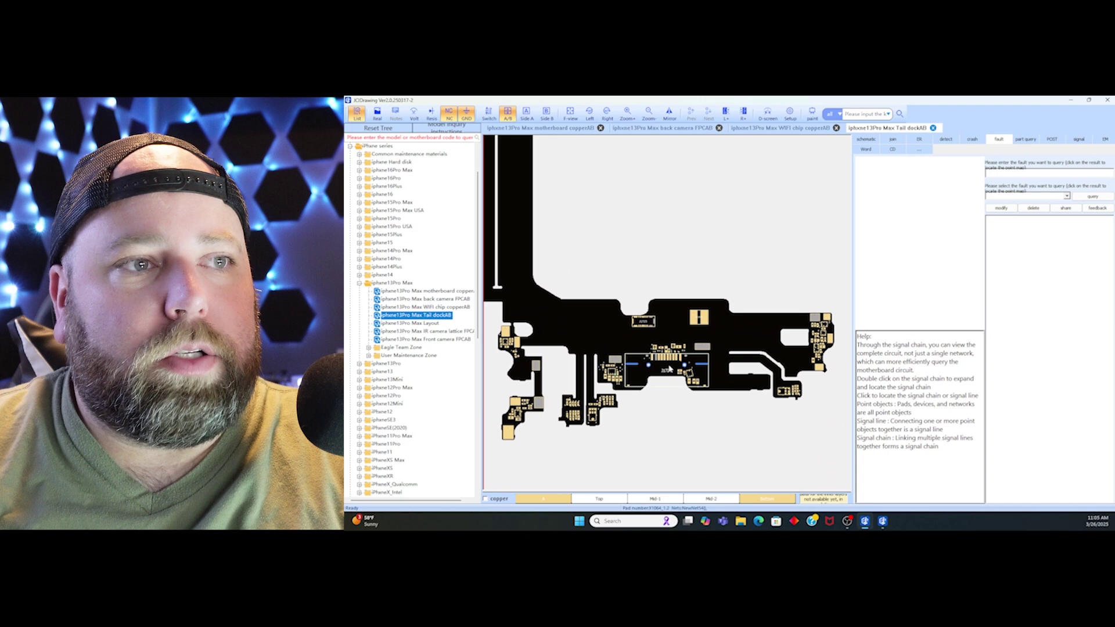
{"action": "scroll", "coordinate": [671, 363], "scroll_direction": "up", "scroll_amount": 2}
{"action": "scroll", "coordinate": [670, 363], "scroll_direction": "up", "scroll_amount": 1}
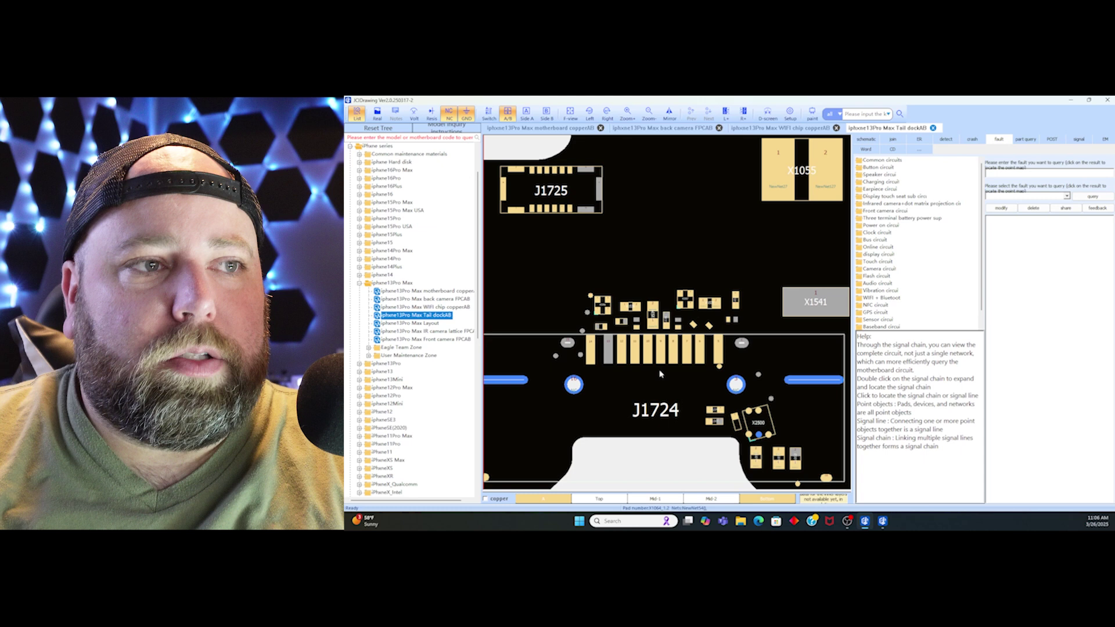
{"action": "scroll", "coordinate": [661, 374], "scroll_direction": "down", "scroll_amount": 3}
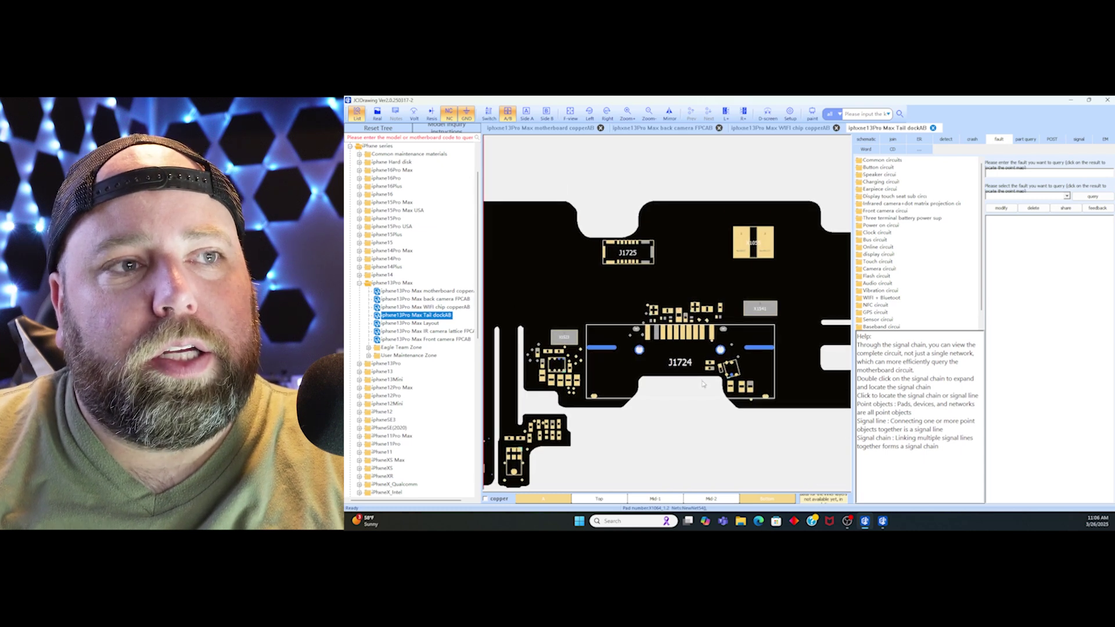
{"action": "scroll", "coordinate": [703, 383], "scroll_direction": "down", "scroll_amount": 3}
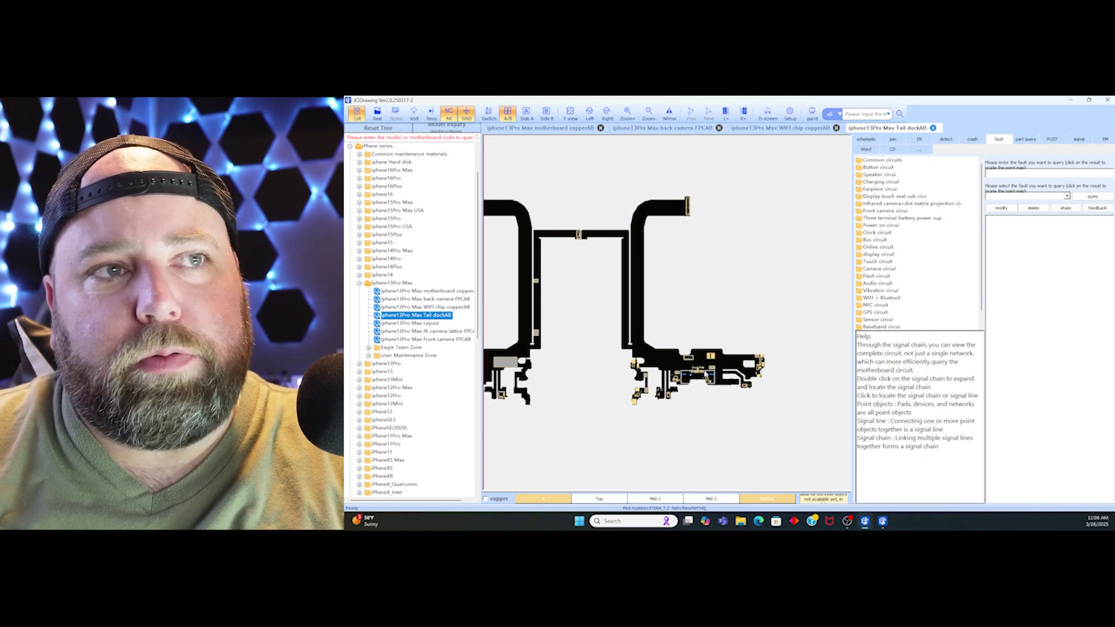
Open the IR camera lattice FPC drawing and zoom in on its chips near C0123.
{"action": "key", "text": "Down"}
{"action": "key", "text": "Down"}
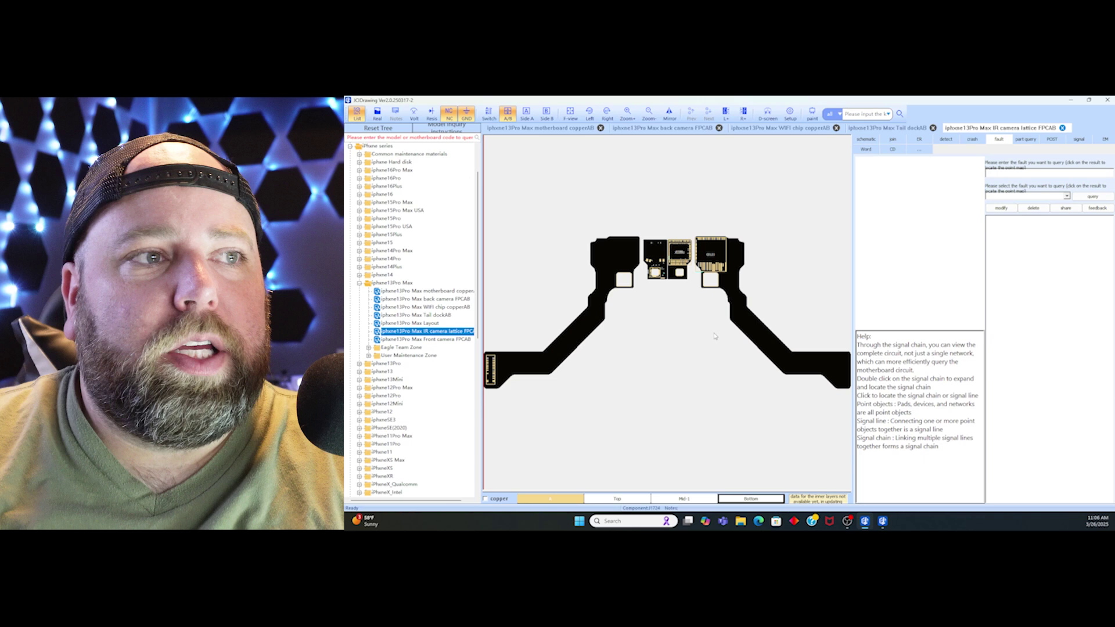
{"action": "scroll", "coordinate": [715, 336], "scroll_direction": "down", "scroll_amount": 1}
{"action": "scroll", "coordinate": [706, 336], "scroll_direction": "up", "scroll_amount": 2}
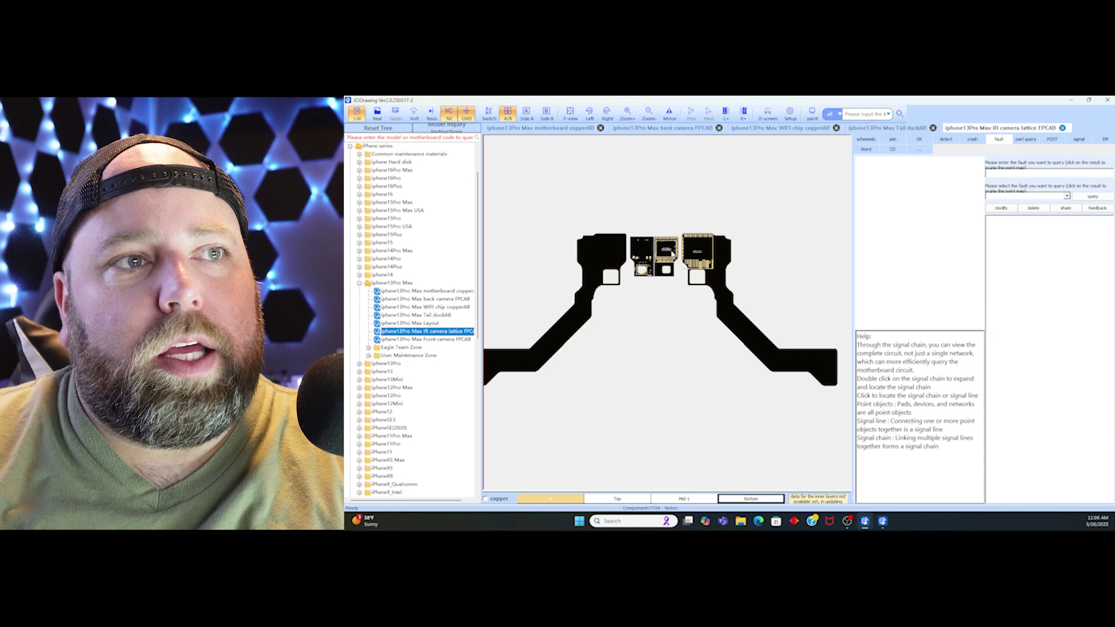
{"action": "scroll", "coordinate": [690, 279], "scroll_direction": "up", "scroll_amount": 3}
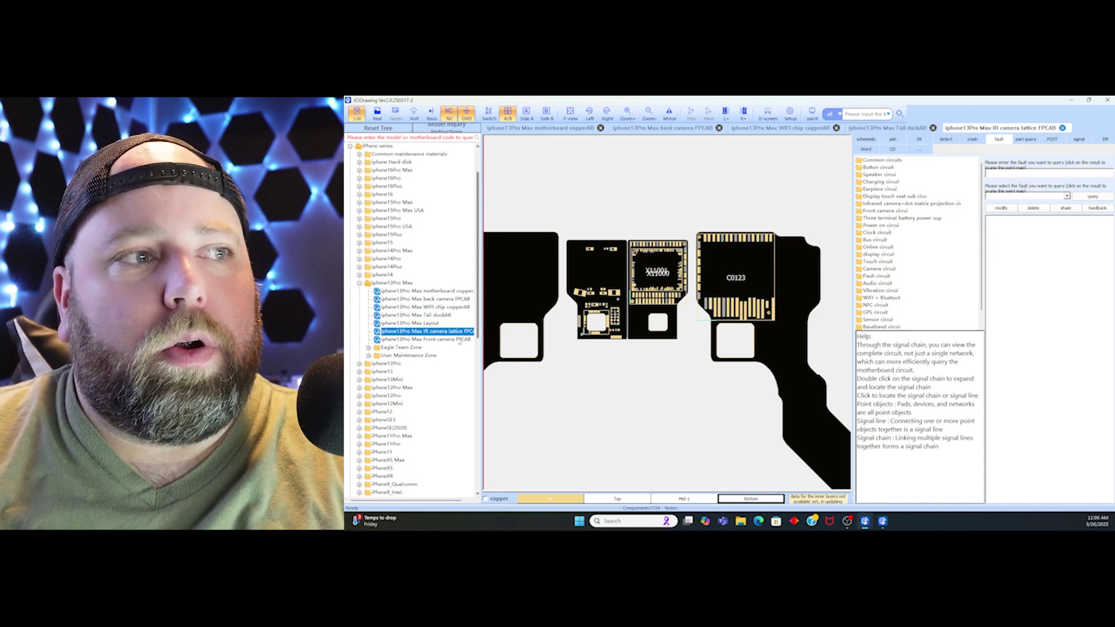
Open the front camera flex drawing, zoom in and select connector J10700B.
{"action": "double_click", "coordinate": [427, 339]}
{"action": "scroll", "coordinate": [667, 292], "scroll_direction": "up", "scroll_amount": 2}
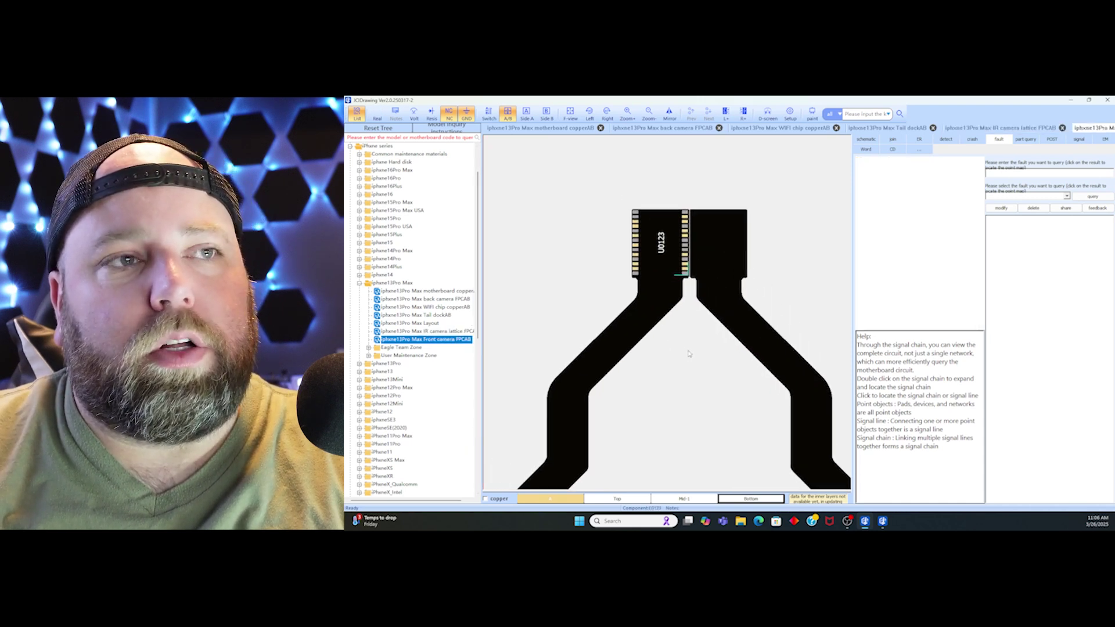
{"action": "scroll", "coordinate": [680, 326], "scroll_direction": "up", "scroll_amount": 6}
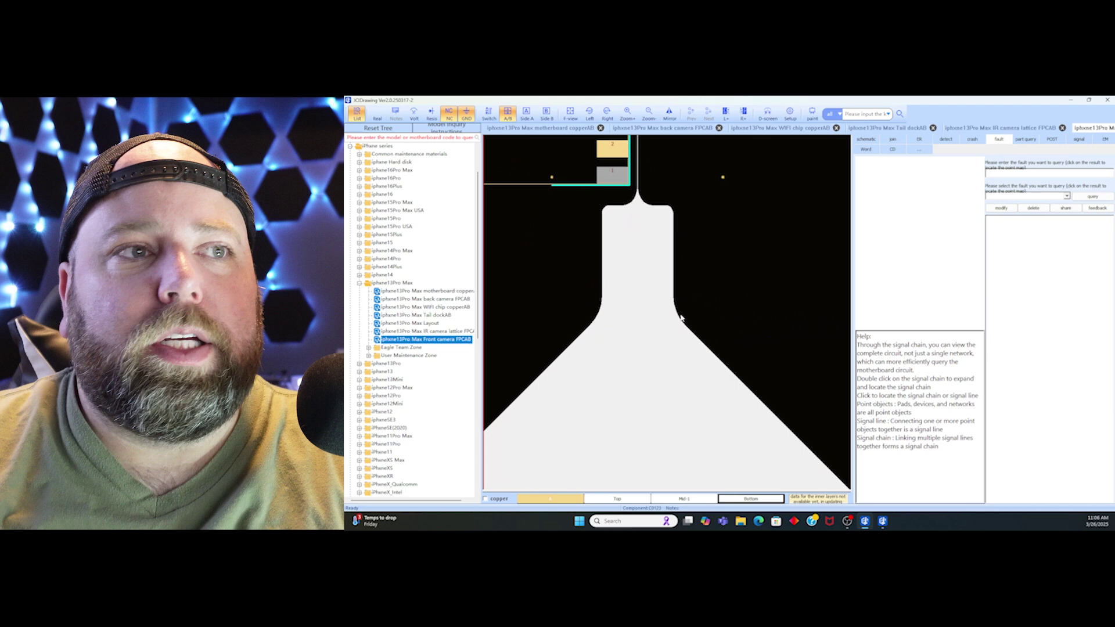
{"action": "scroll", "coordinate": [687, 385], "scroll_direction": "down", "scroll_amount": 6}
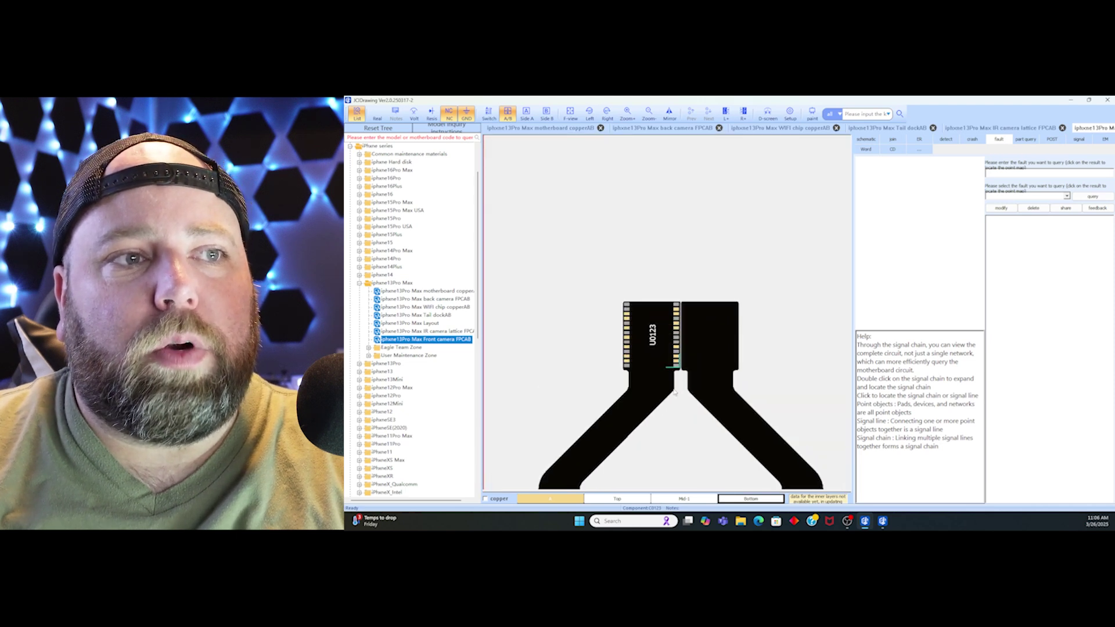
{"action": "left_click_drag", "start_coordinate": [675, 393], "coordinate": [615, 168]}
{"action": "scroll", "coordinate": [794, 383], "scroll_direction": "up", "scroll_amount": 4}
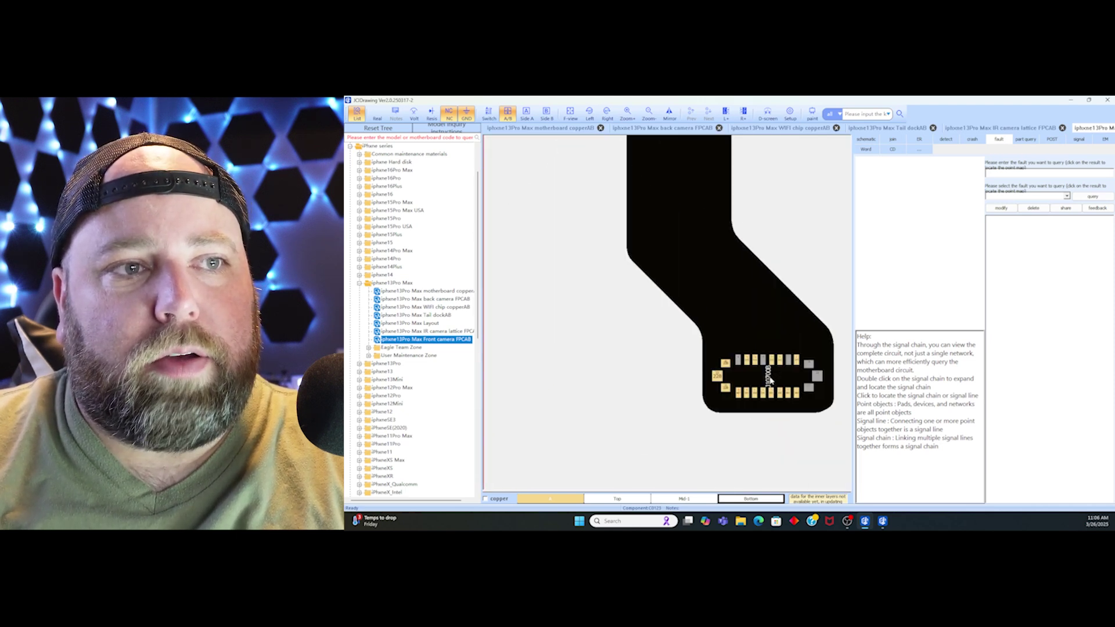
{"action": "scroll", "coordinate": [681, 352], "scroll_direction": "up", "scroll_amount": 2}
{"action": "left_click", "coordinate": [681, 352]}
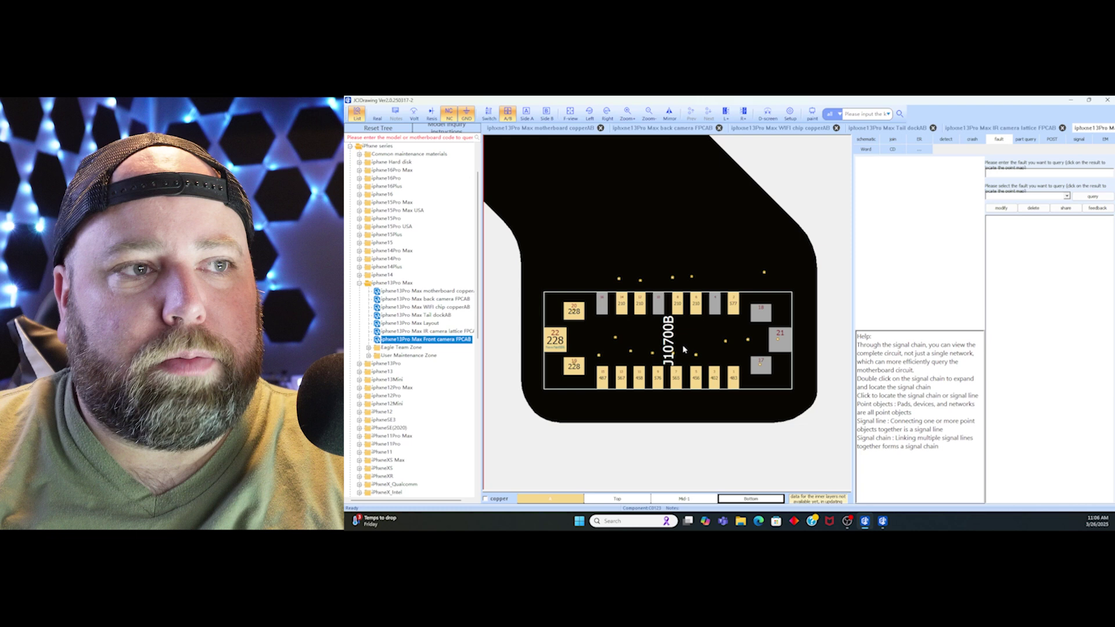
Zoom out and frame the whole front camera flex with chip U0123.
{"action": "scroll", "coordinate": [673, 354], "scroll_direction": "down", "scroll_amount": 6}
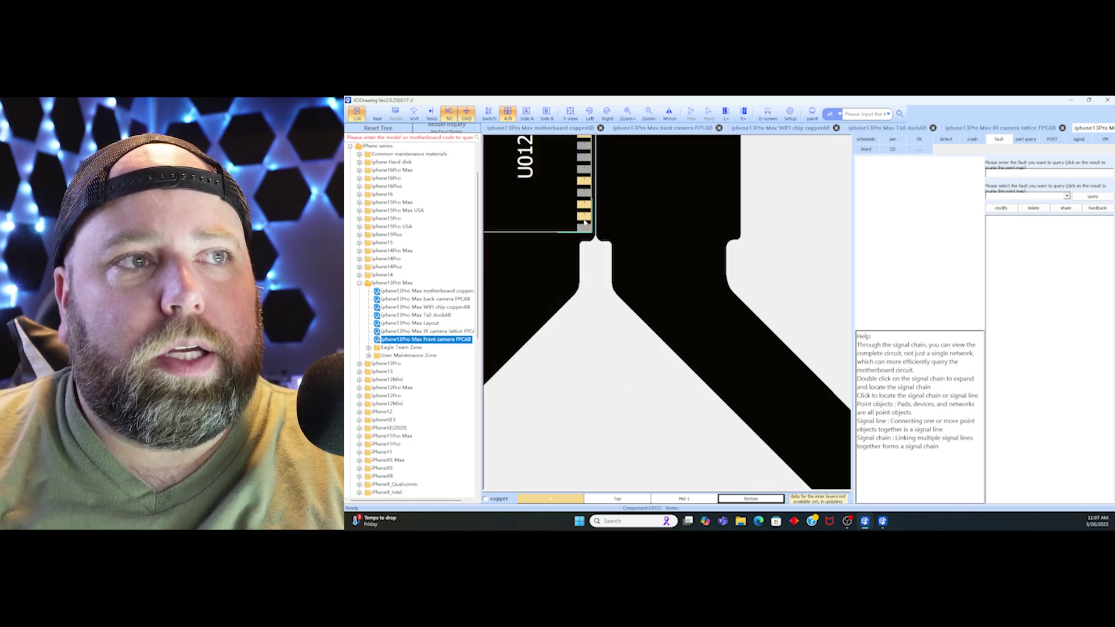
{"action": "scroll", "coordinate": [584, 223], "scroll_direction": "down", "scroll_amount": 3}
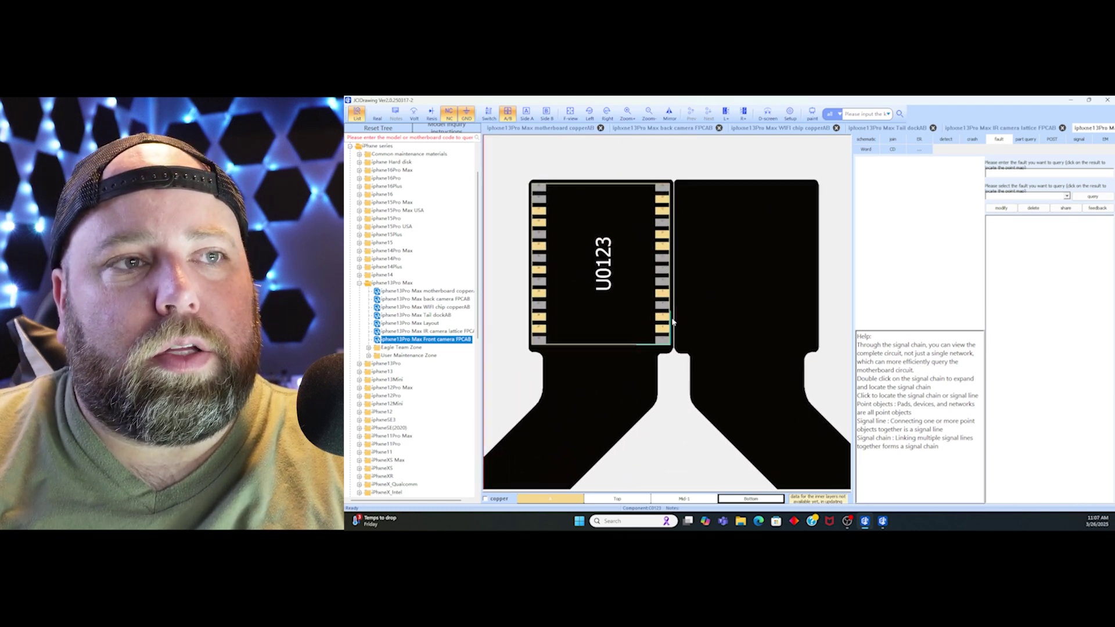
{"action": "scroll", "coordinate": [676, 400], "scroll_direction": "down", "scroll_amount": 2}
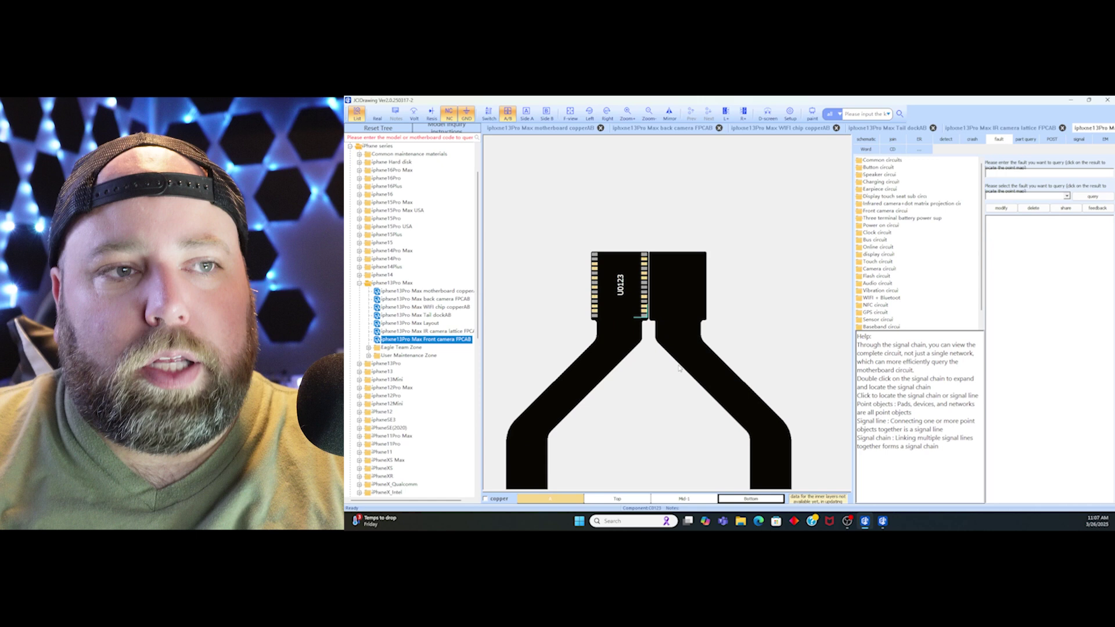
{"action": "left_click_drag", "start_coordinate": [678, 367], "coordinate": [692, 281]}
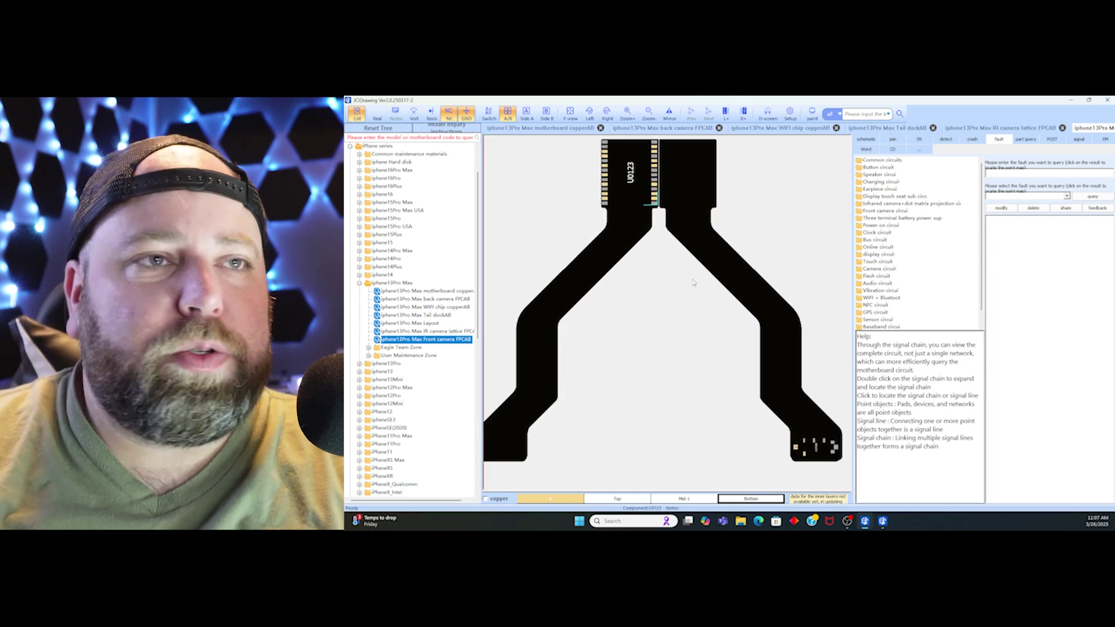
{"action": "scroll", "coordinate": [679, 267], "scroll_direction": "up", "scroll_amount": 1}
{"action": "scroll", "coordinate": [684, 291], "scroll_direction": "down", "scroll_amount": 1}
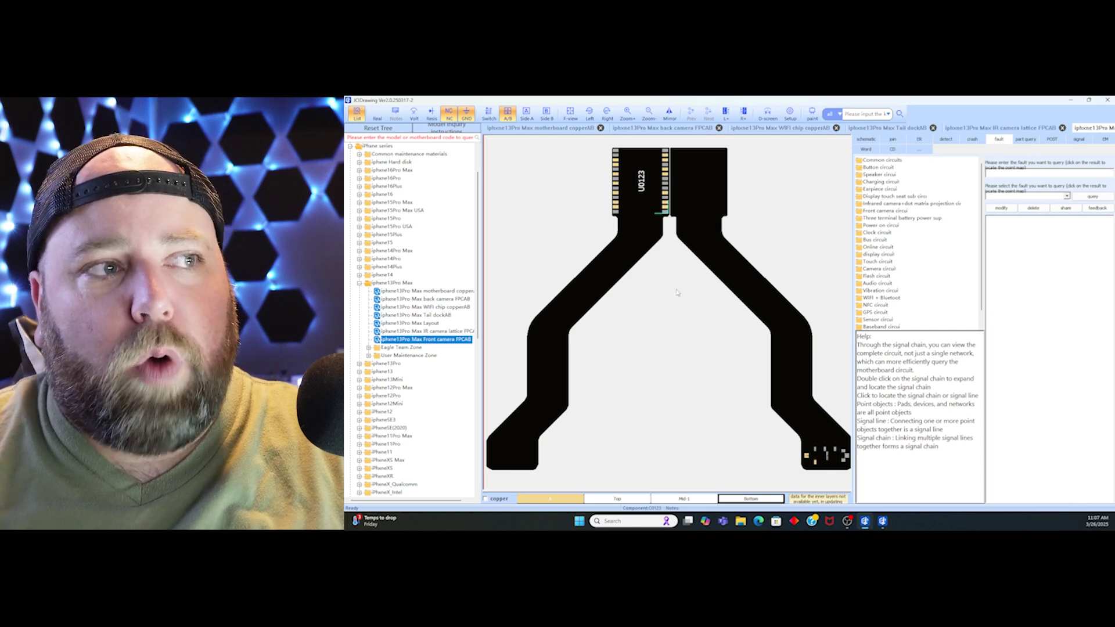
Return to the motherboard copperAB drawing and zoom into the board layout.
{"action": "key", "text": "ctrl+Tab"}
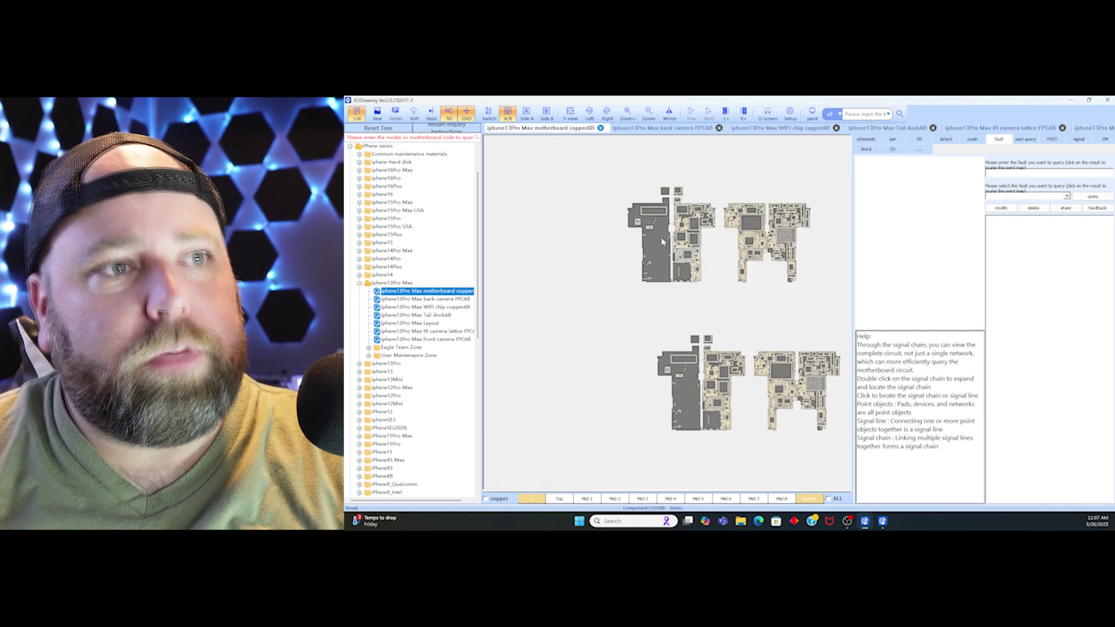
{"action": "scroll", "coordinate": [662, 242], "scroll_direction": "up", "scroll_amount": 5}
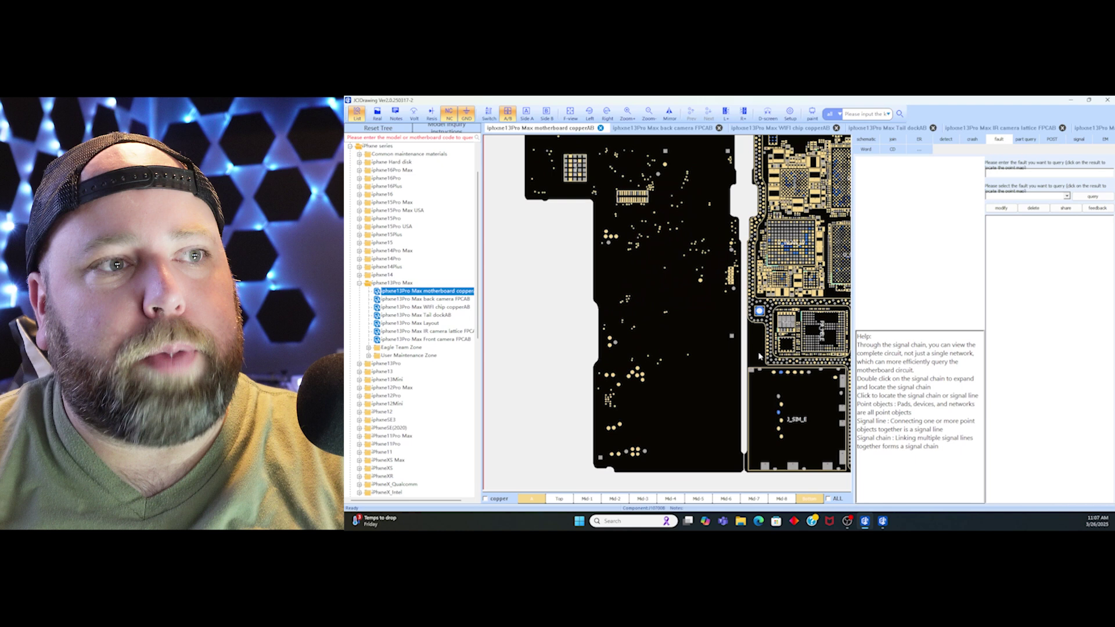
{"action": "scroll", "coordinate": [649, 305], "scroll_direction": "up", "scroll_amount": 1}
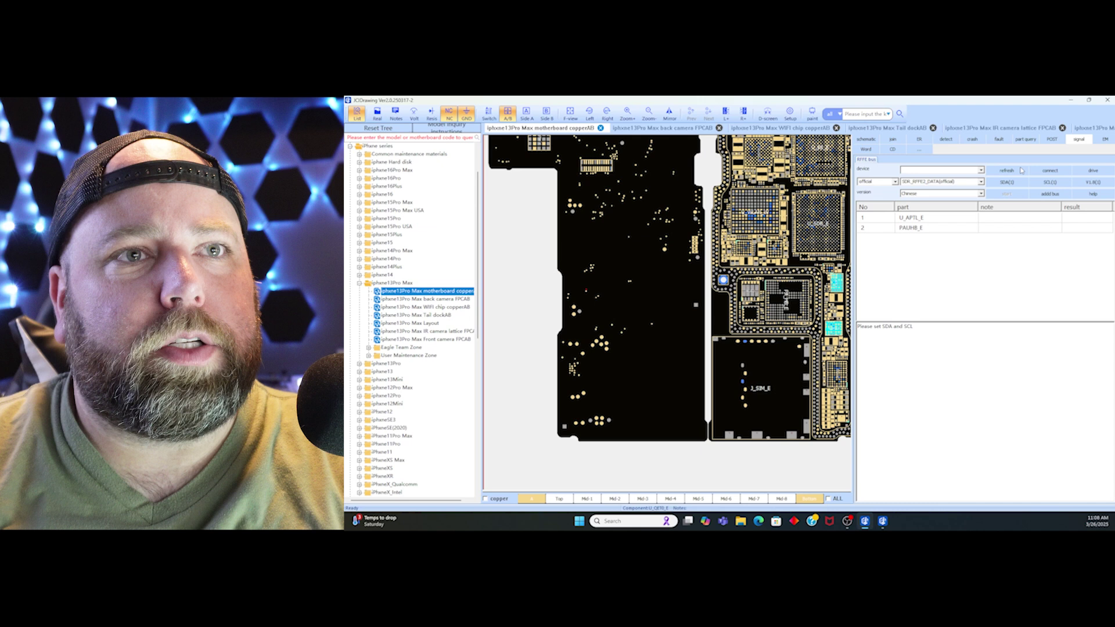
Set the RFFE bus to SDR_RFFE1_DATA and locate its SDA pad PP1394_E and SCL pad PP1371_E.
{"action": "left_click", "coordinate": [952, 181]}
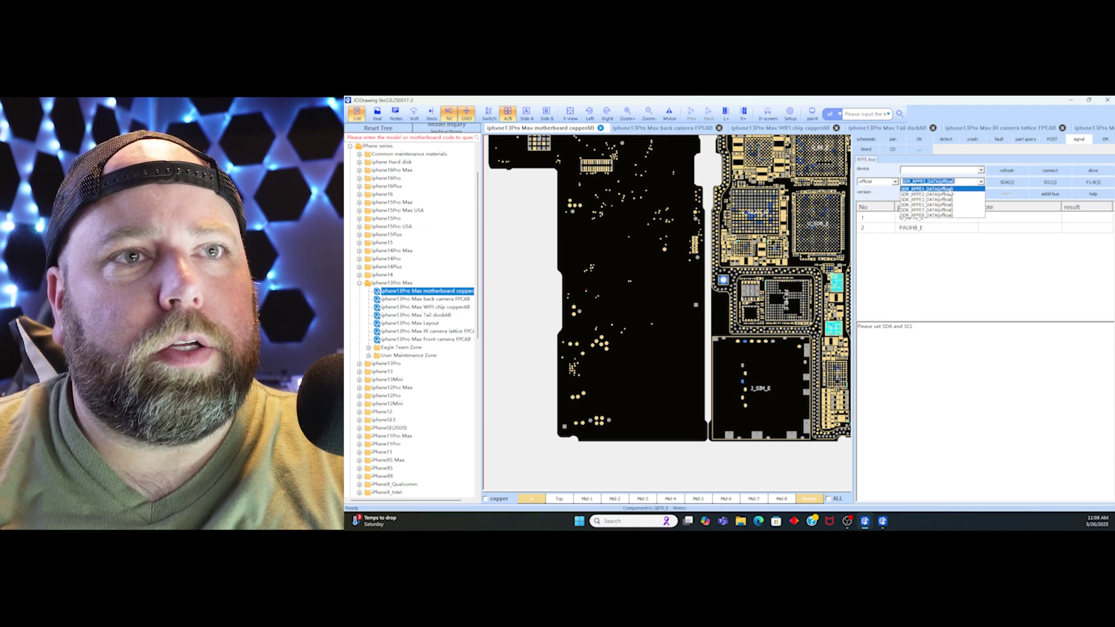
{"action": "left_click", "coordinate": [951, 195]}
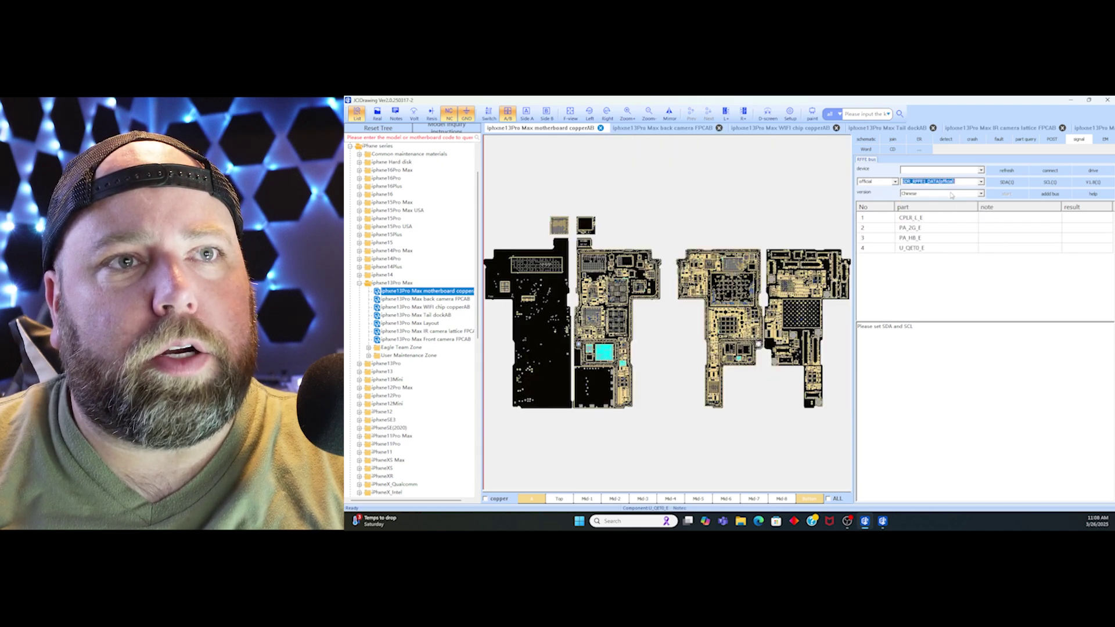
{"action": "left_click", "coordinate": [1008, 184]}
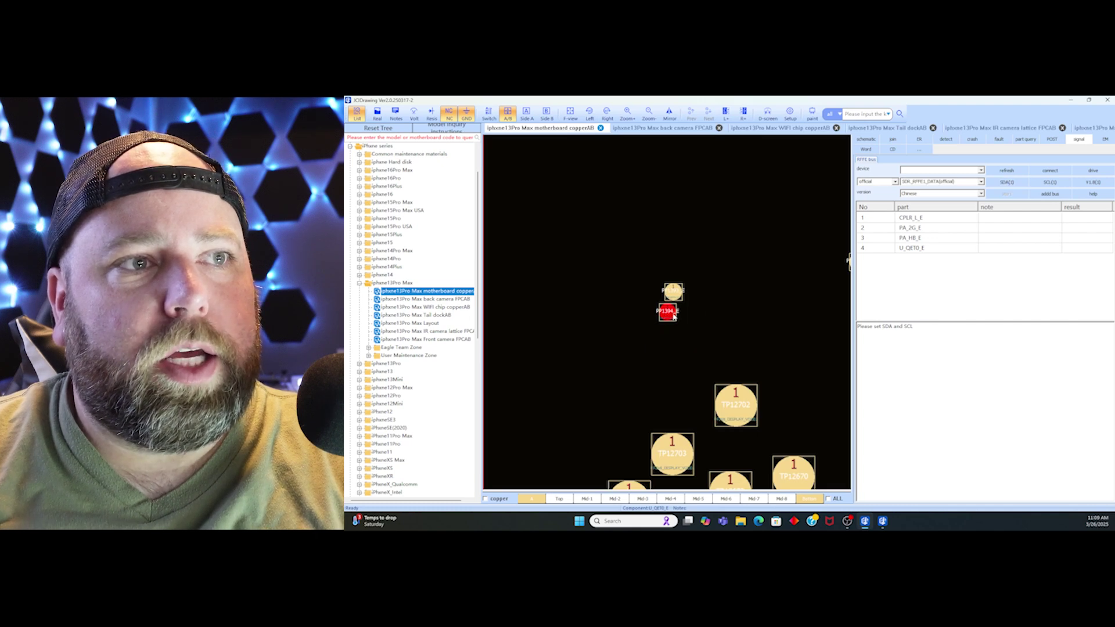
{"action": "scroll", "coordinate": [674, 317], "scroll_direction": "up", "scroll_amount": 3}
{"action": "scroll", "coordinate": [674, 316], "scroll_direction": "down", "scroll_amount": 5}
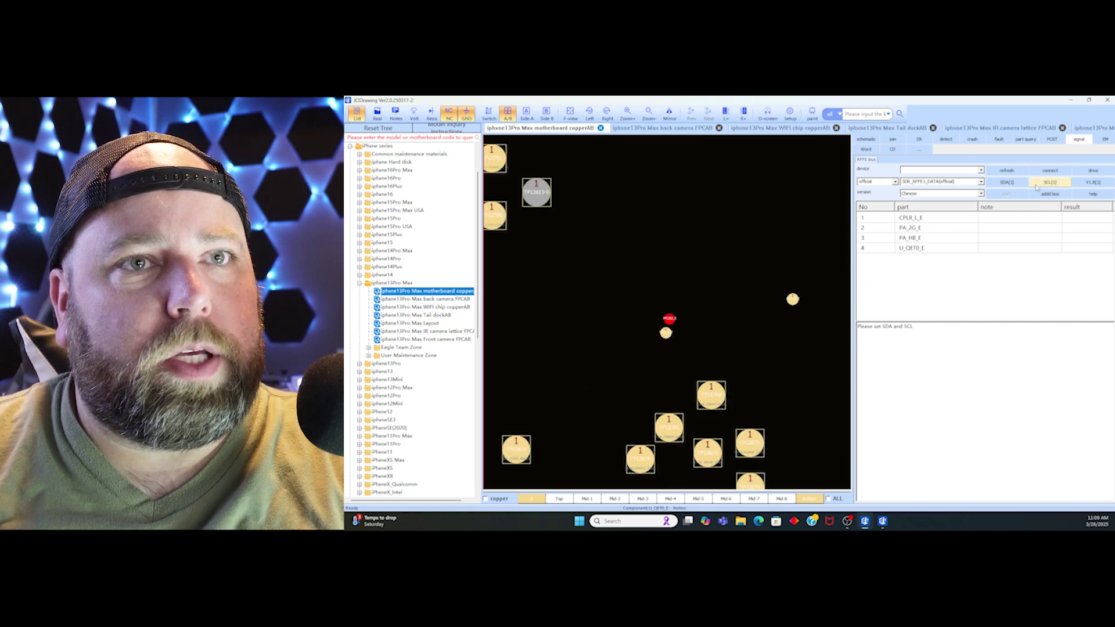
{"action": "left_click", "coordinate": [1090, 183]}
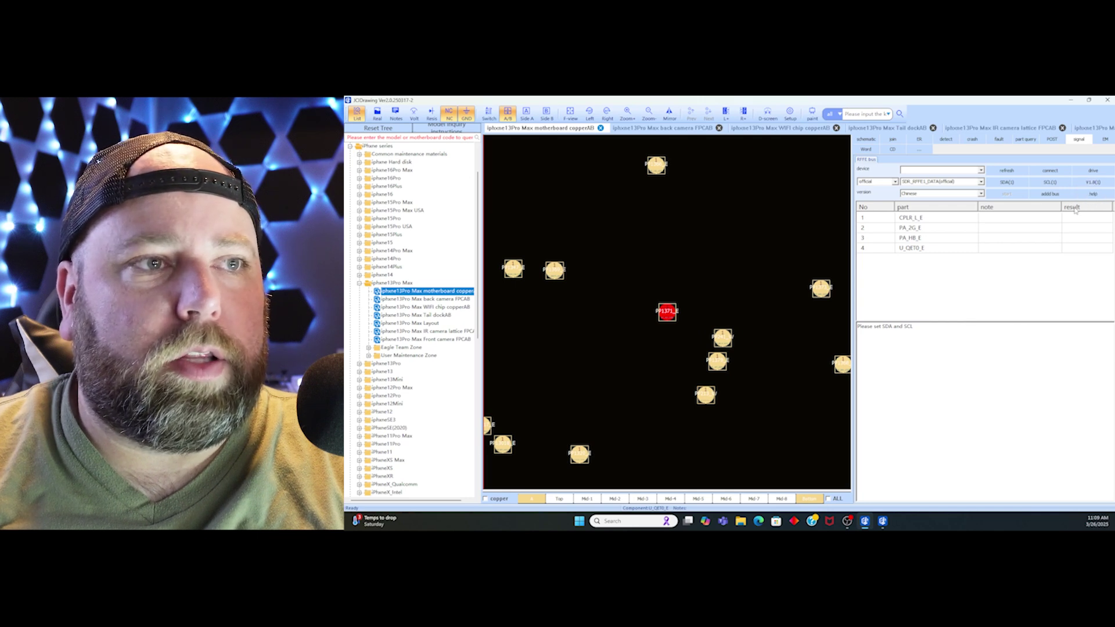
Zoom out over the motherboard and reopen the SDR_RFFE data bus list.
{"action": "scroll", "coordinate": [680, 354], "scroll_direction": "down", "scroll_amount": 2}
{"action": "scroll", "coordinate": [680, 351], "scroll_direction": "down", "scroll_amount": 2}
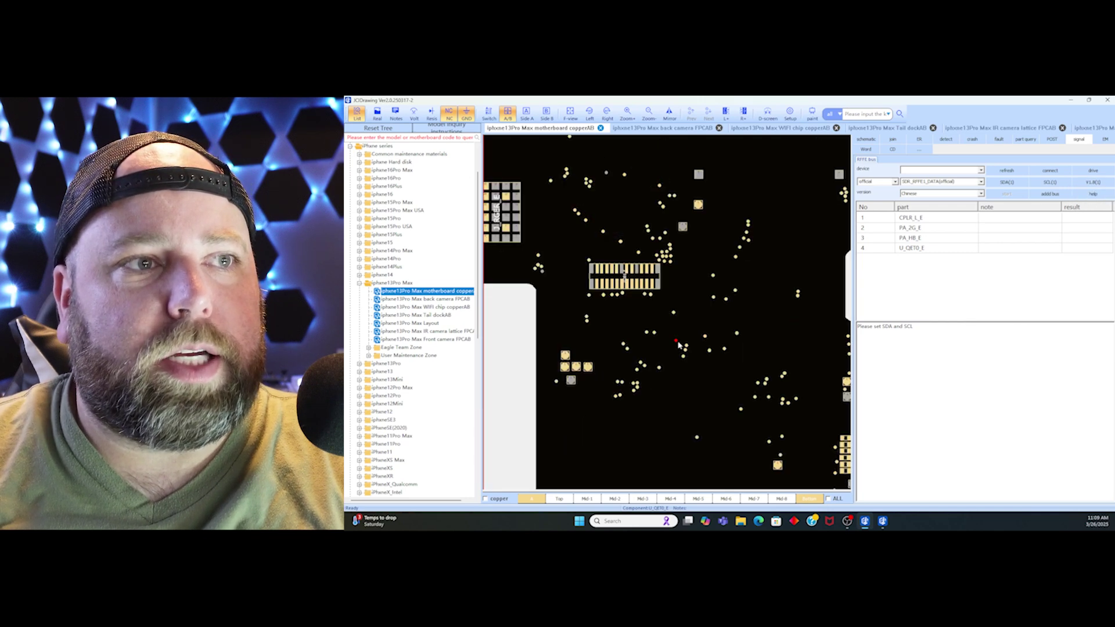
{"action": "scroll", "coordinate": [683, 346], "scroll_direction": "down", "scroll_amount": 3}
{"action": "scroll", "coordinate": [708, 342], "scroll_direction": "down", "scroll_amount": 3}
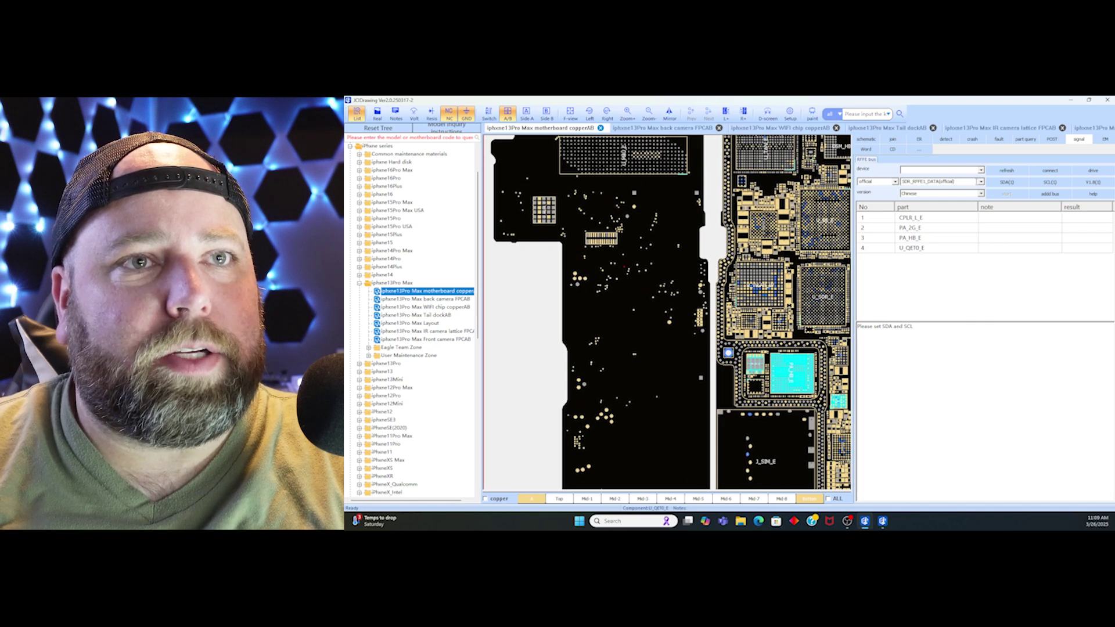
{"action": "left_click", "coordinate": [980, 182]}
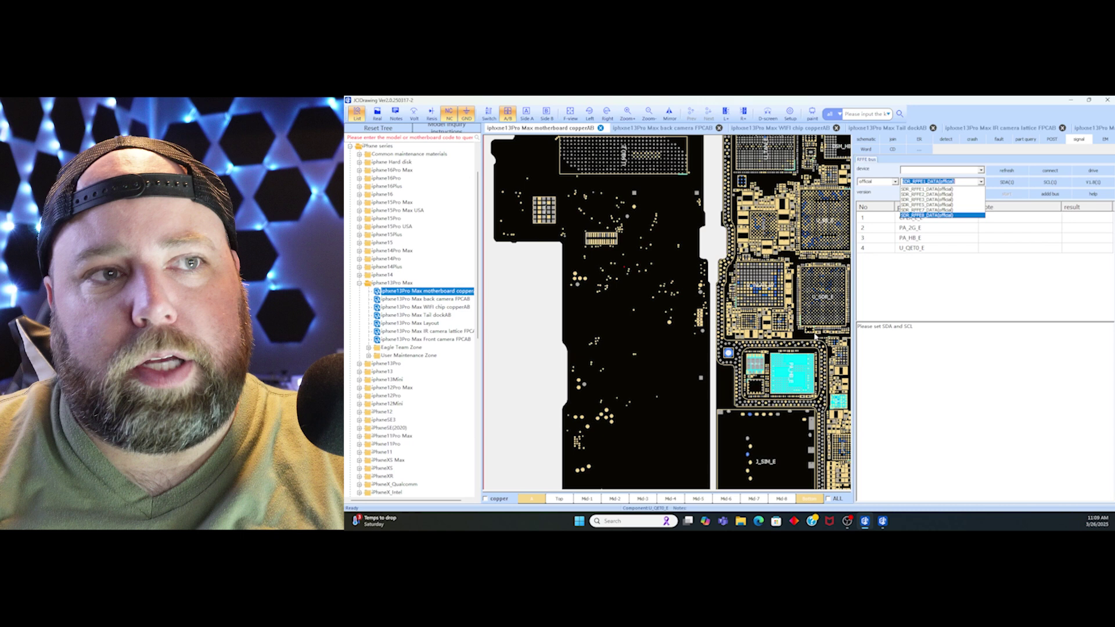
Pick SDR_RFFE1_DATA again so the list closes and all motherboard boards show in full.
{"action": "left_click", "coordinate": [816, 335]}
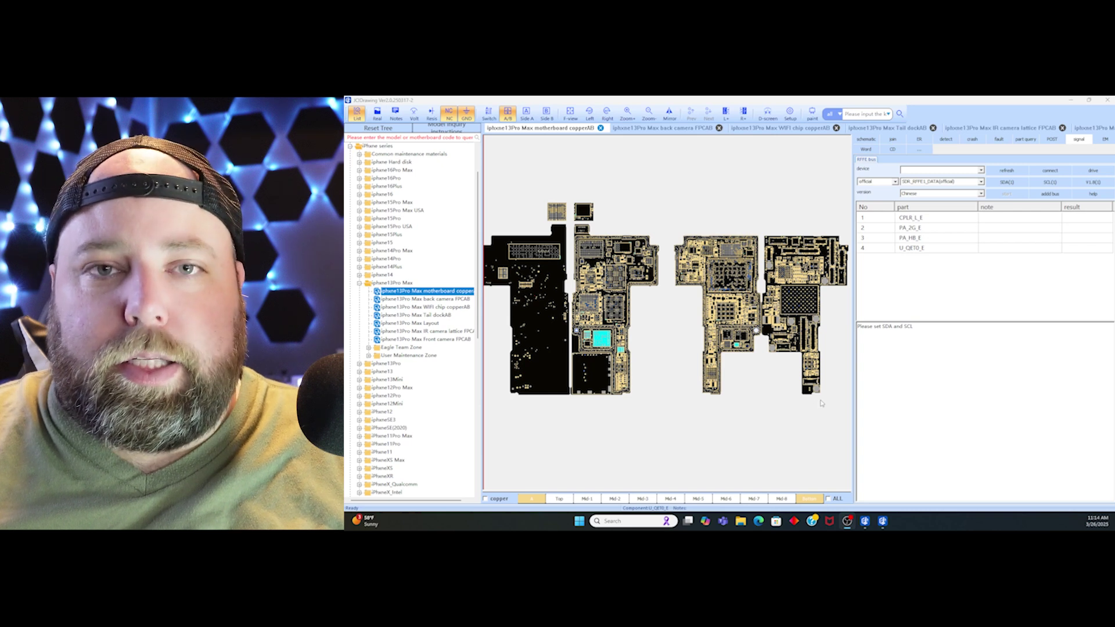
Zoom onto connector J10000, read pin 6's net, then zoom back out.
{"action": "scroll", "coordinate": [821, 390], "scroll_direction": "up", "scroll_amount": 5}
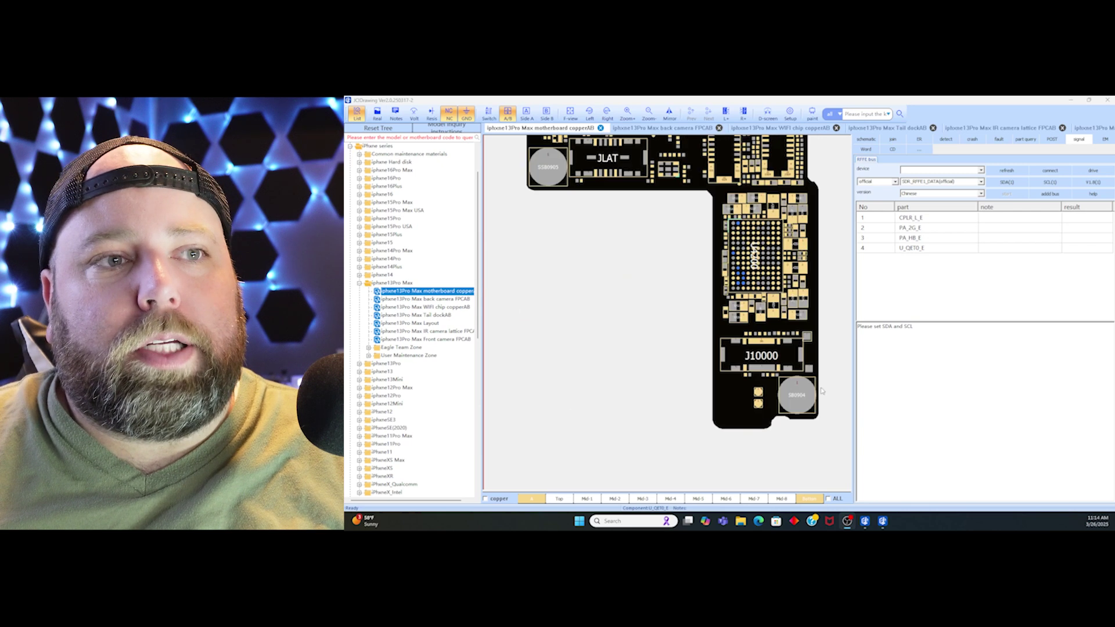
{"action": "scroll", "coordinate": [682, 328], "scroll_direction": "up", "scroll_amount": 3}
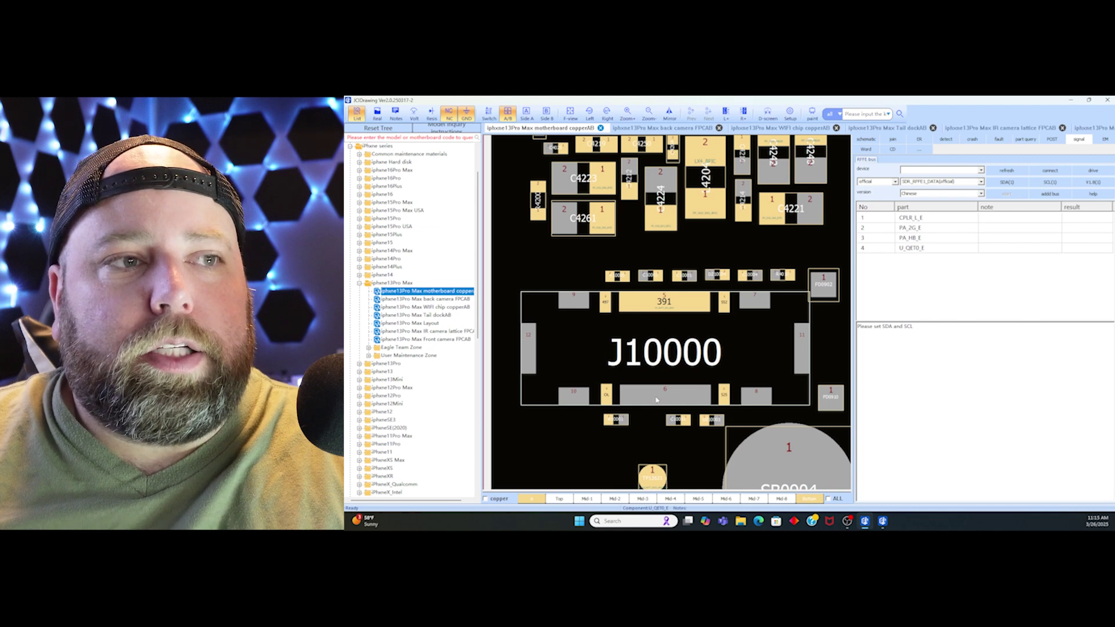
{"action": "mouse_move", "coordinate": [657, 400]}
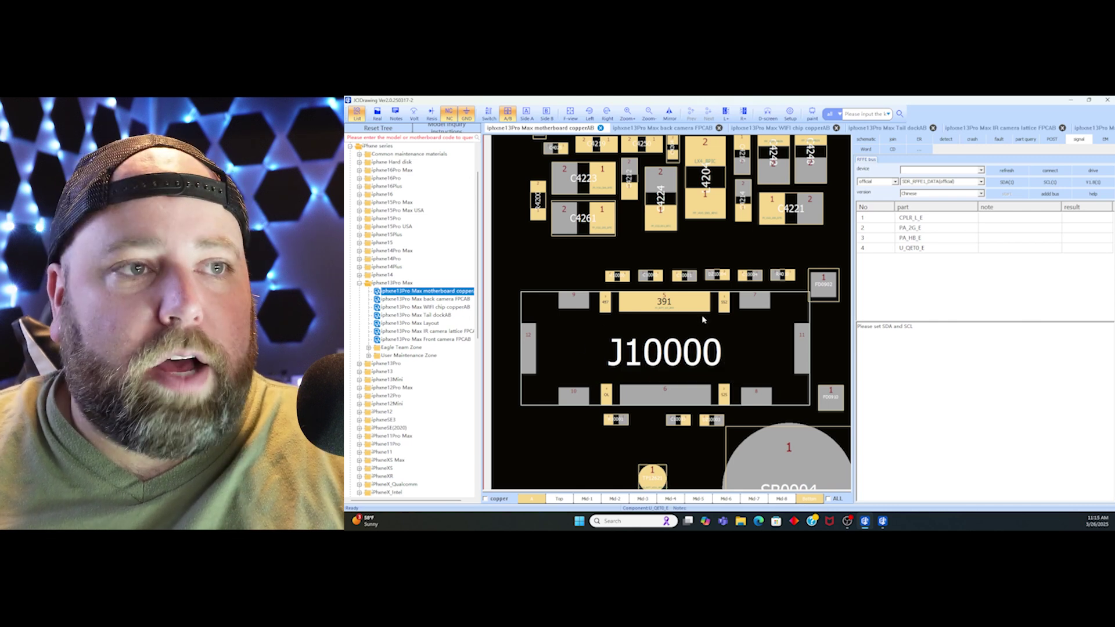
{"action": "scroll", "coordinate": [701, 315], "scroll_direction": "down", "scroll_amount": 5}
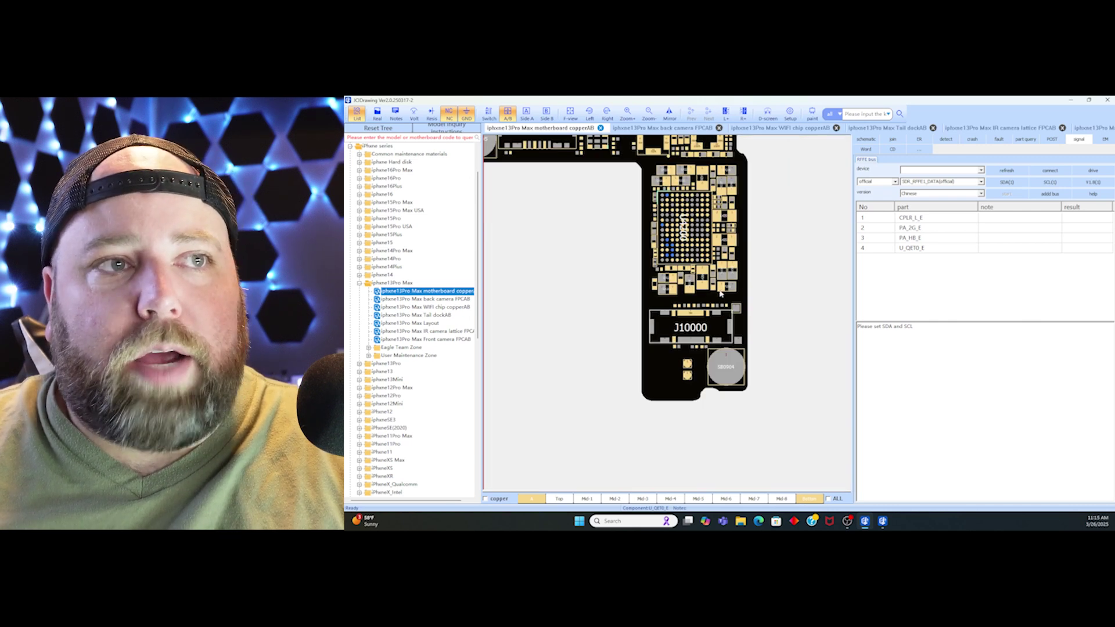
Search the nets for 'main' and select PP_VDD_MAIN to highlight it on the board.
{"action": "left_click_drag", "start_coordinate": [721, 293], "coordinate": [729, 346]}
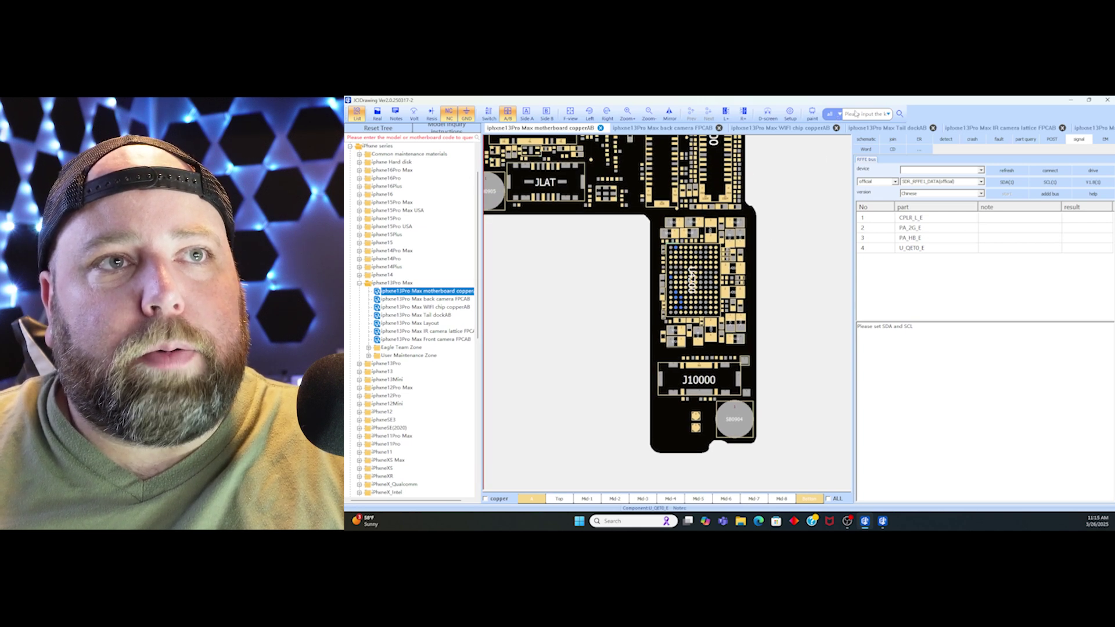
{"action": "left_click", "coordinate": [857, 114]}
{"action": "type", "text": "main"}
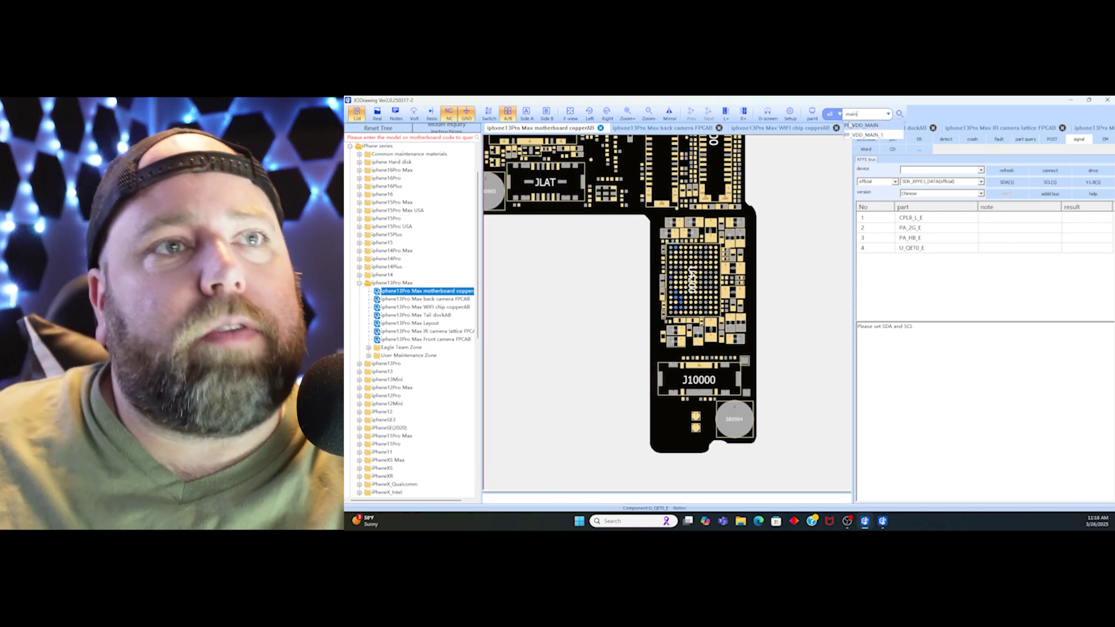
{"action": "left_click", "coordinate": [861, 129]}
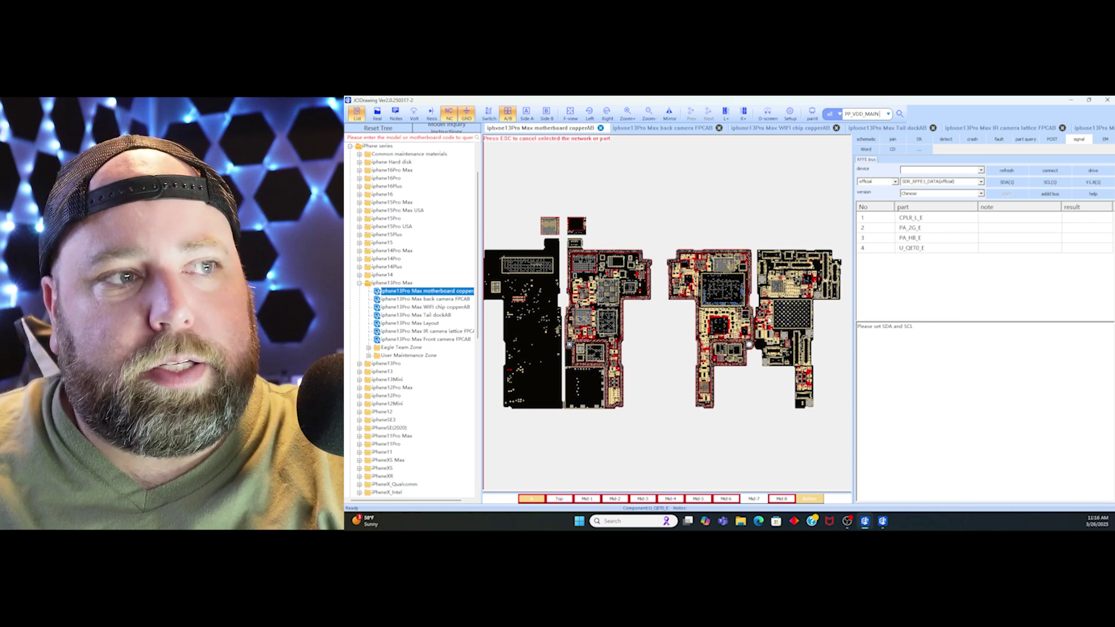
{"action": "scroll", "coordinate": [510, 371], "scroll_direction": "up", "scroll_amount": 3}
{"action": "scroll", "coordinate": [510, 372], "scroll_direction": "up", "scroll_amount": 5}
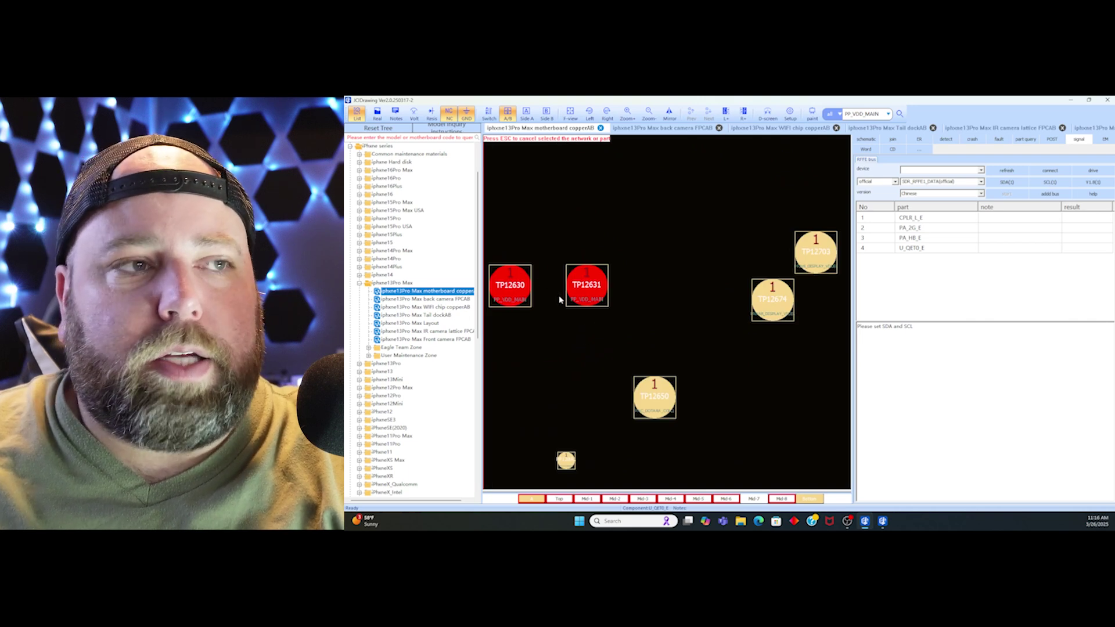
{"action": "scroll", "coordinate": [559, 295], "scroll_direction": "down", "scroll_amount": 8}
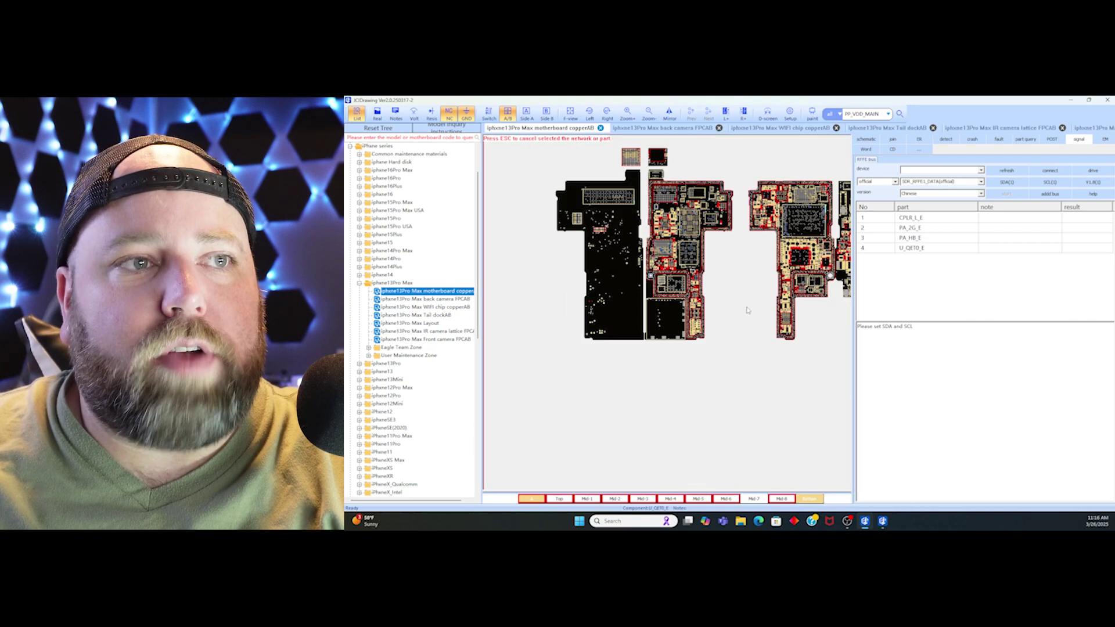
{"action": "scroll", "coordinate": [633, 319], "scroll_direction": "down", "scroll_amount": 2}
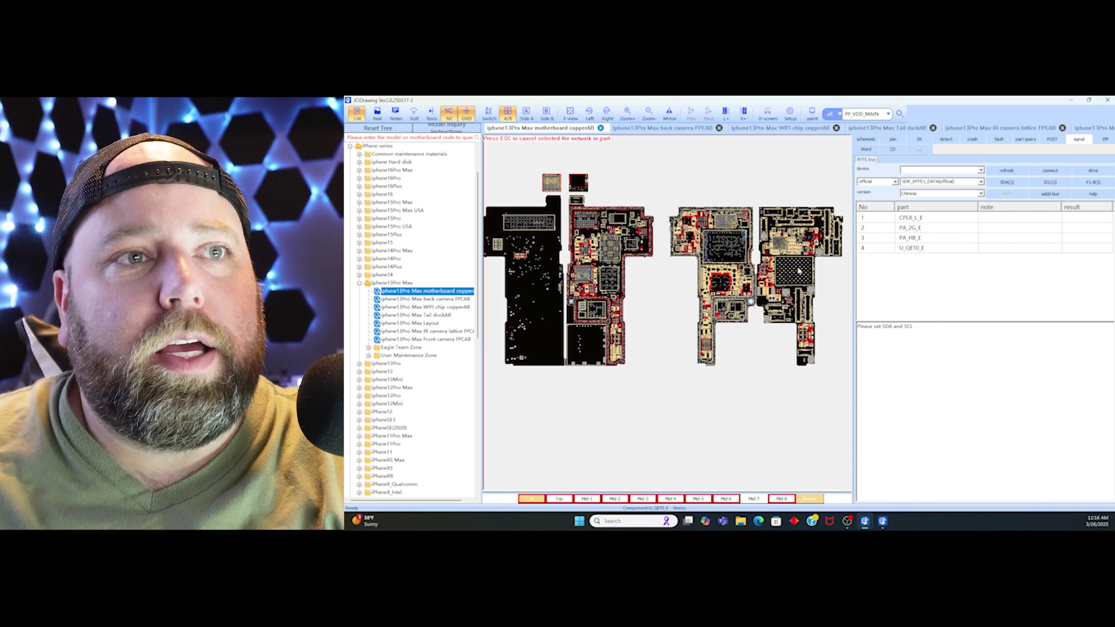
{"action": "scroll", "coordinate": [831, 238], "scroll_direction": "up", "scroll_amount": 5}
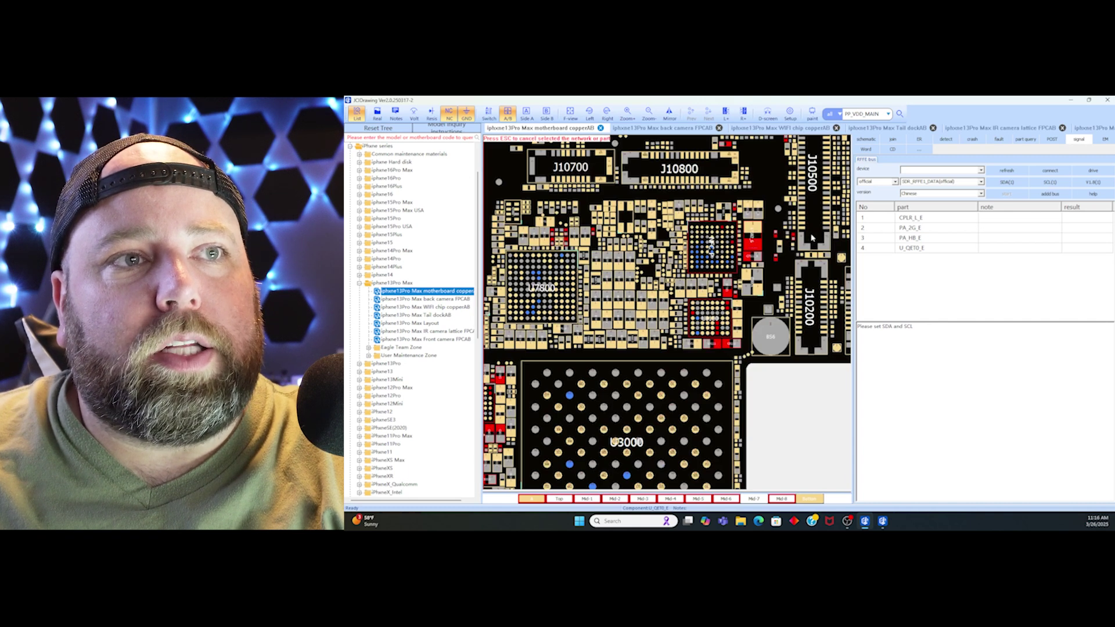
{"action": "scroll", "coordinate": [813, 238], "scroll_direction": "down", "scroll_amount": 5}
{"action": "left_click", "coordinate": [680, 358]}
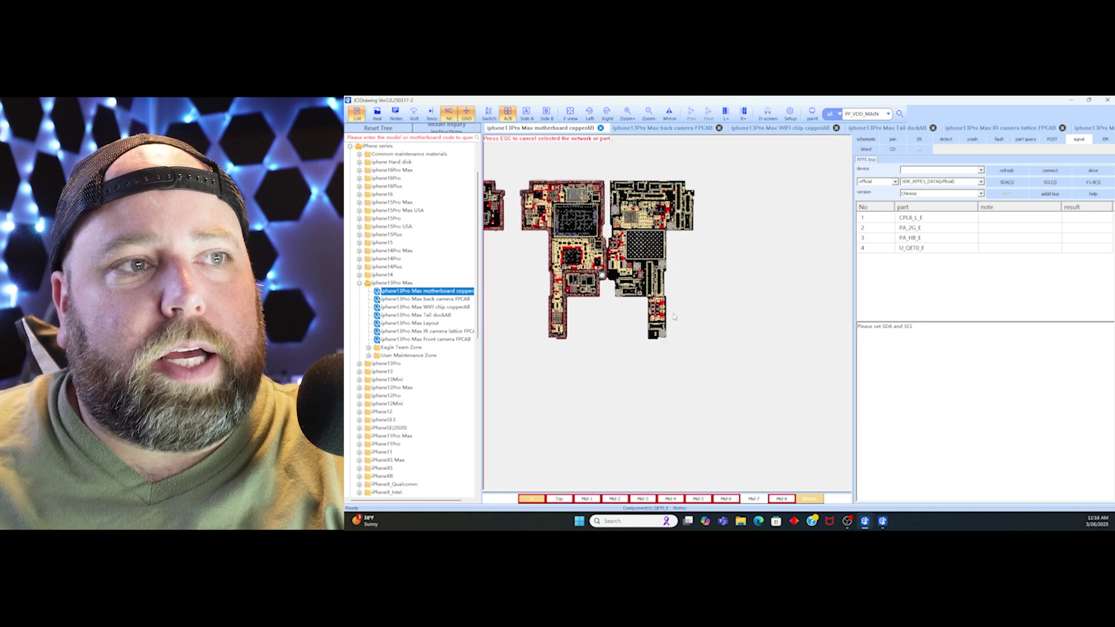
{"action": "scroll", "coordinate": [673, 337], "scroll_direction": "up", "scroll_amount": 5}
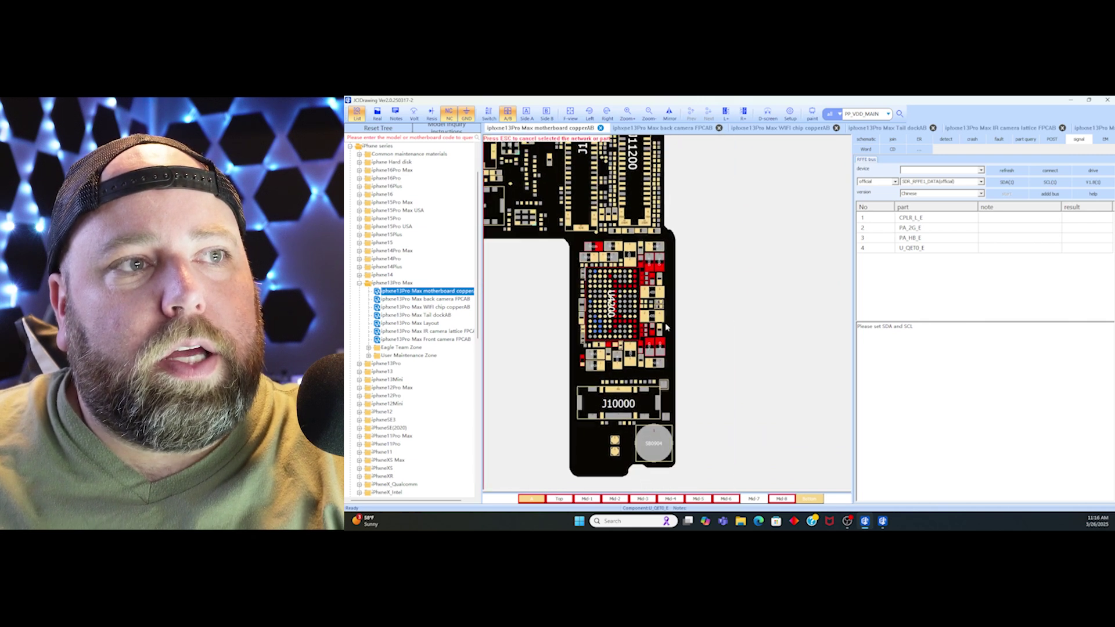
{"action": "scroll", "coordinate": [615, 232], "scroll_direction": "up", "scroll_amount": 3}
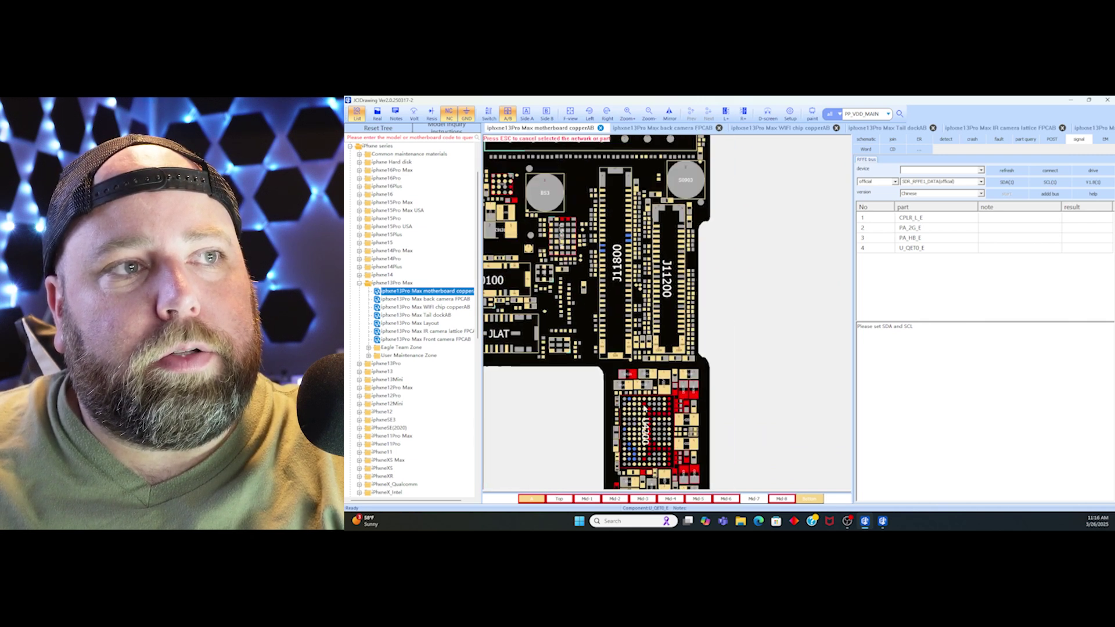
{"action": "scroll", "coordinate": [555, 239], "scroll_direction": "up", "scroll_amount": 5}
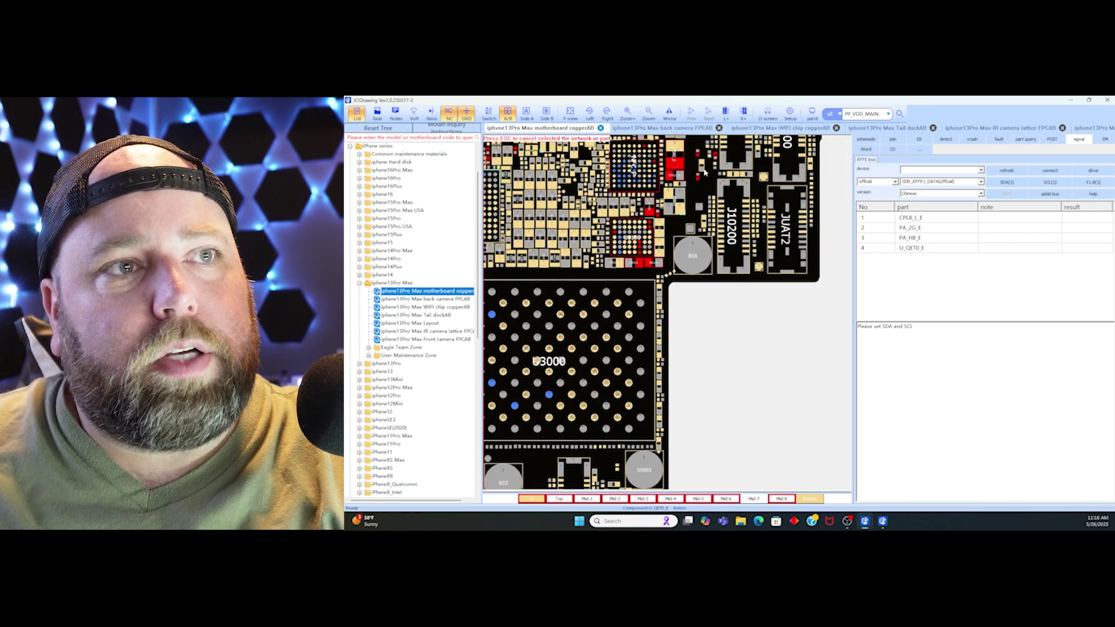
{"action": "scroll", "coordinate": [658, 215], "scroll_direction": "up", "scroll_amount": 5}
{"action": "scroll", "coordinate": [700, 392], "scroll_direction": "up", "scroll_amount": 2}
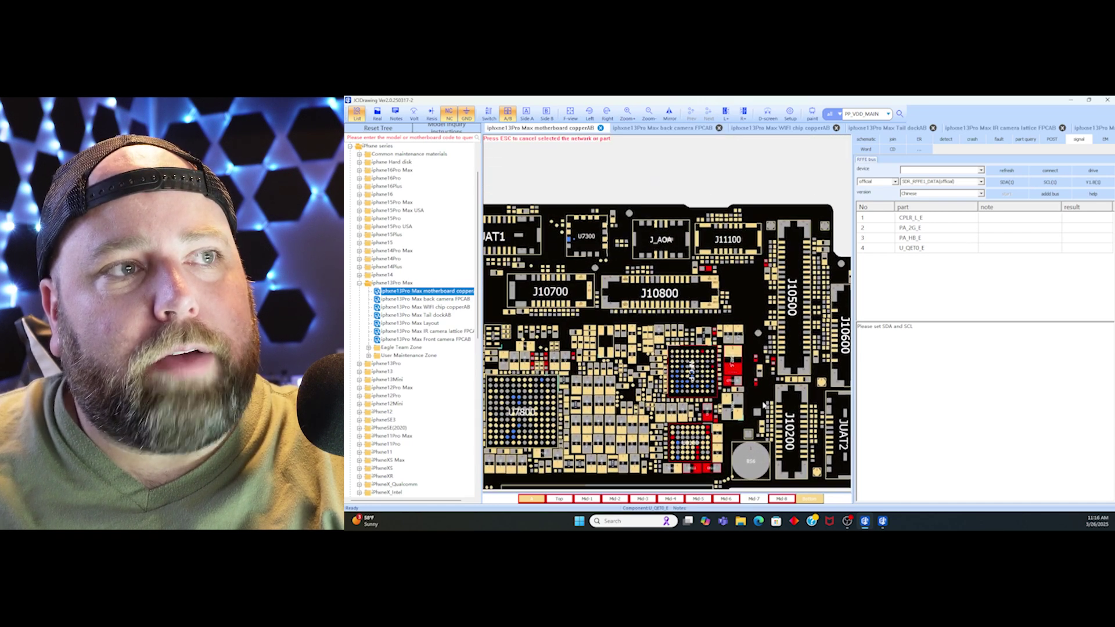
{"action": "scroll", "coordinate": [688, 379], "scroll_direction": "down", "scroll_amount": 2}
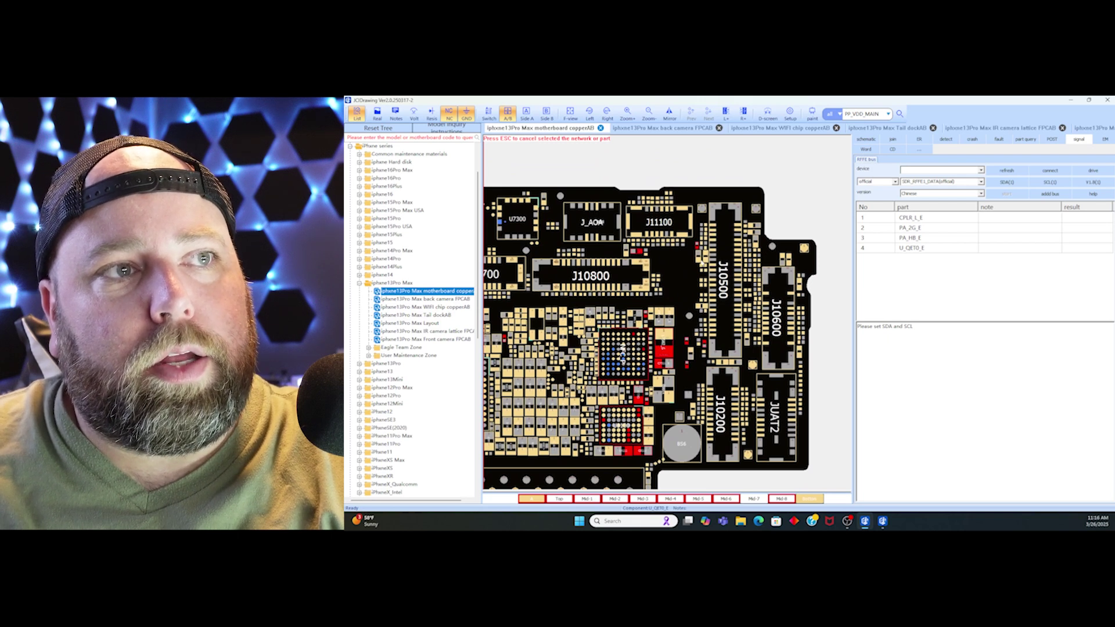
{"action": "left_click_drag", "start_coordinate": [631, 253], "coordinate": [670, 260]}
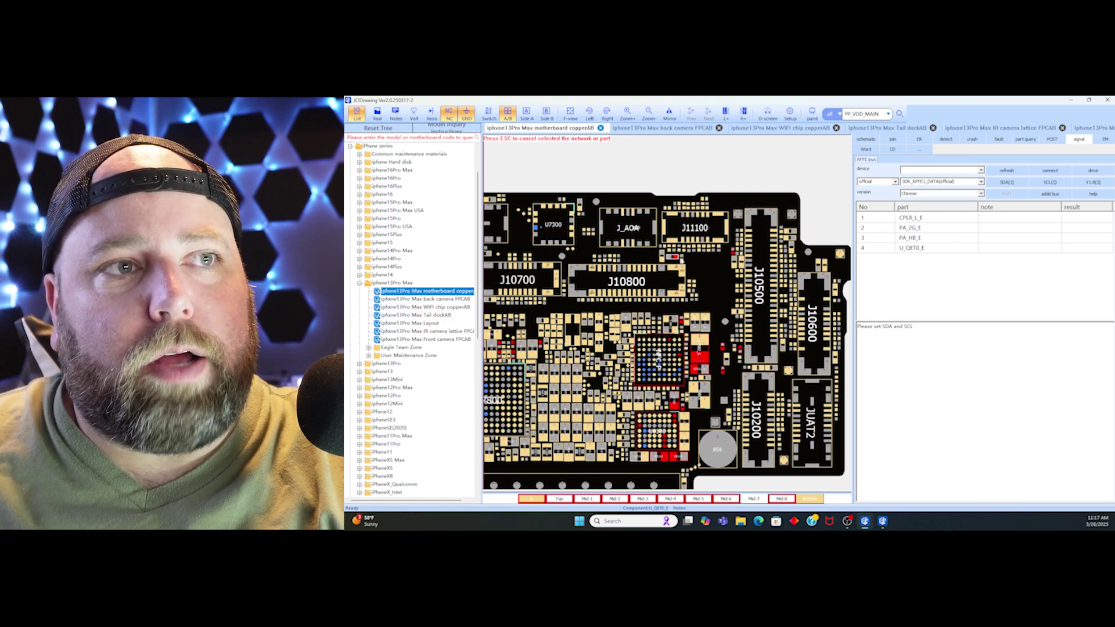
{"action": "scroll", "coordinate": [677, 259], "scroll_direction": "up", "scroll_amount": 5}
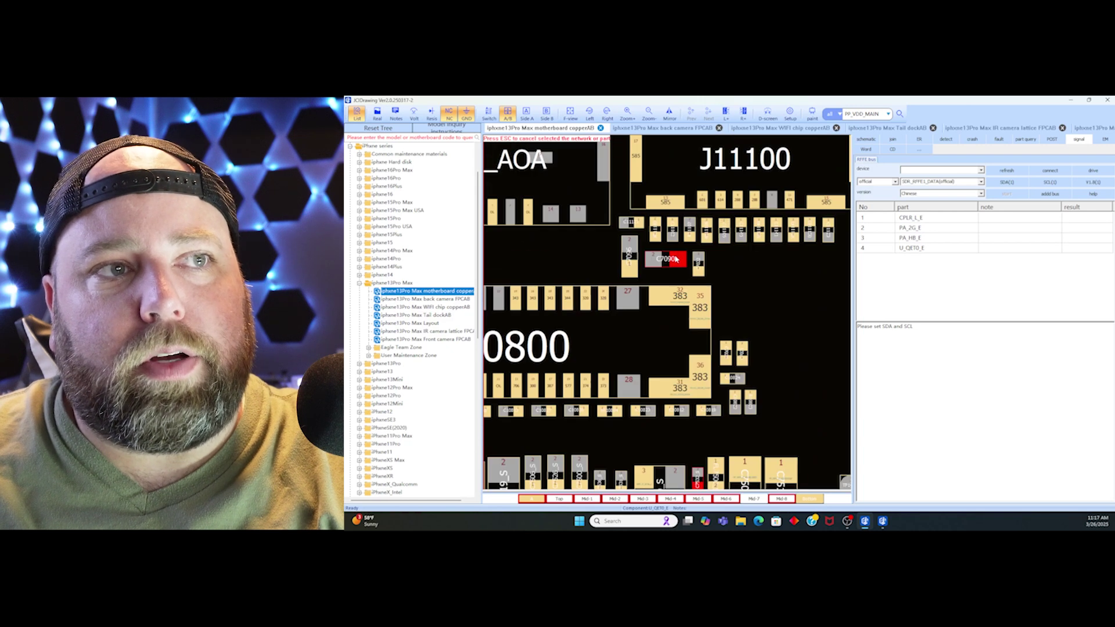
{"action": "scroll", "coordinate": [675, 260], "scroll_direction": "up", "scroll_amount": 1}
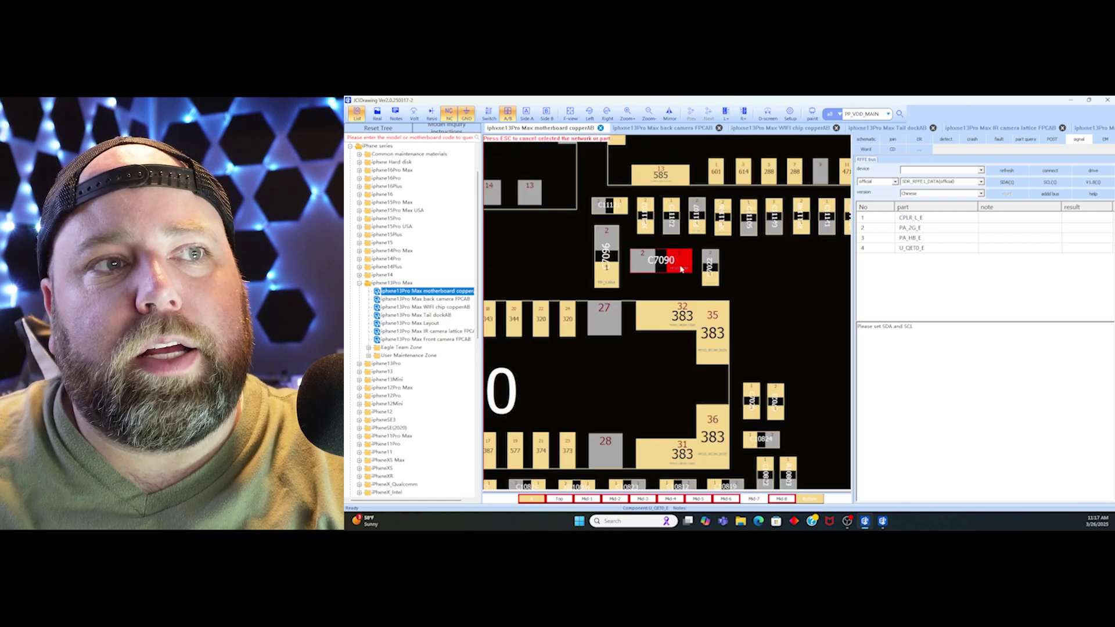
{"action": "scroll", "coordinate": [681, 269], "scroll_direction": "up", "scroll_amount": 2}
{"action": "scroll", "coordinate": [681, 268], "scroll_direction": "up", "scroll_amount": 1}
{"action": "scroll", "coordinate": [681, 268], "scroll_direction": "down", "scroll_amount": 1}
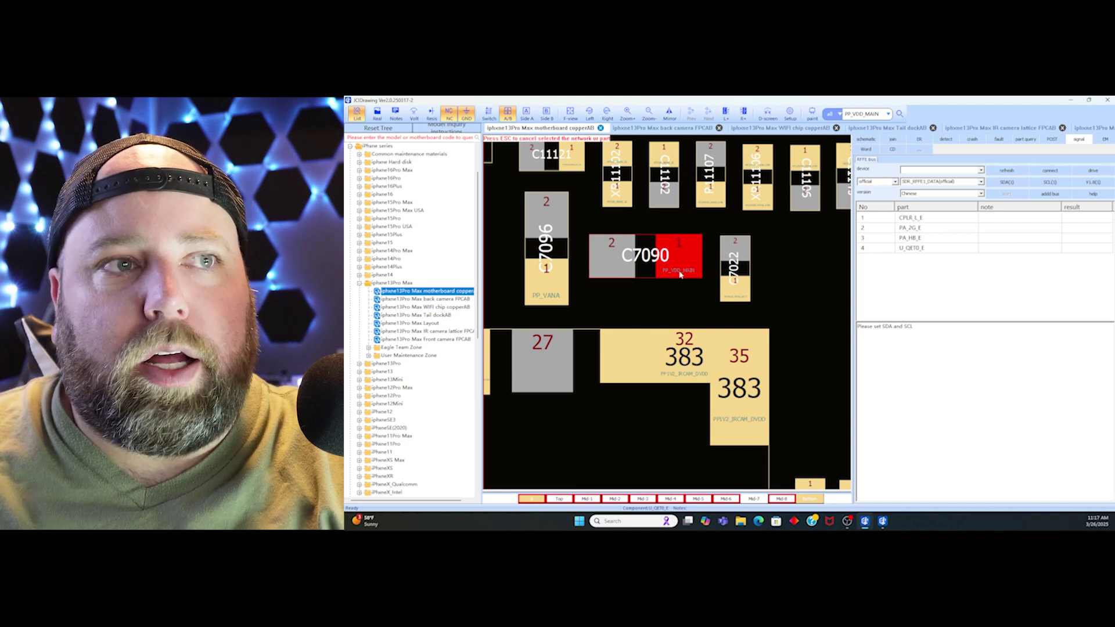
{"action": "scroll", "coordinate": [691, 273], "scroll_direction": "down", "scroll_amount": 3}
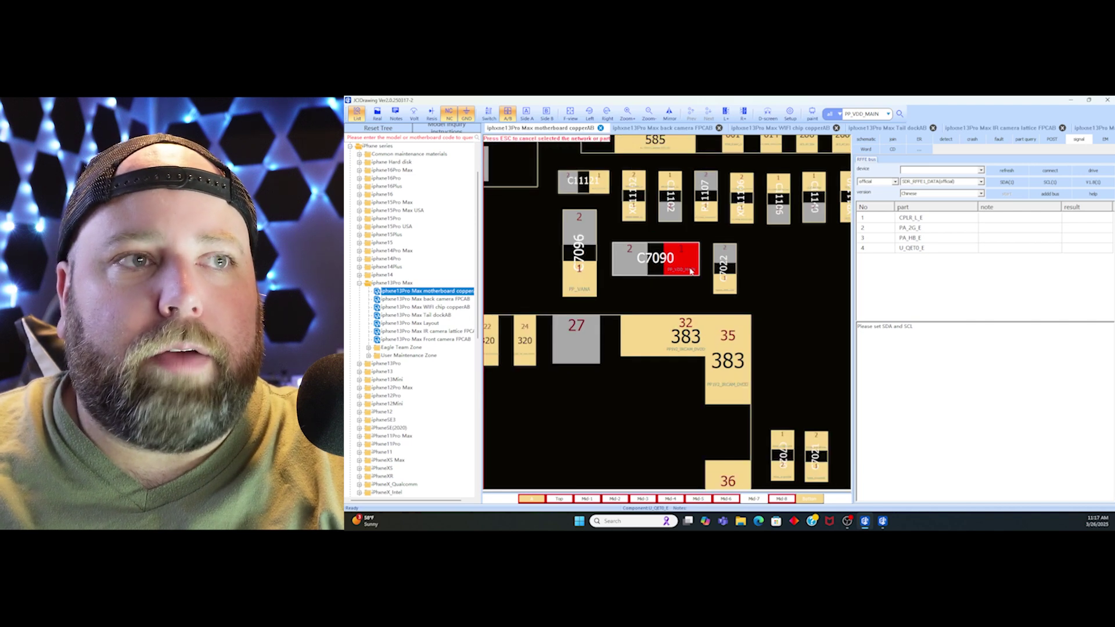
{"action": "scroll", "coordinate": [690, 268], "scroll_direction": "down", "scroll_amount": 5}
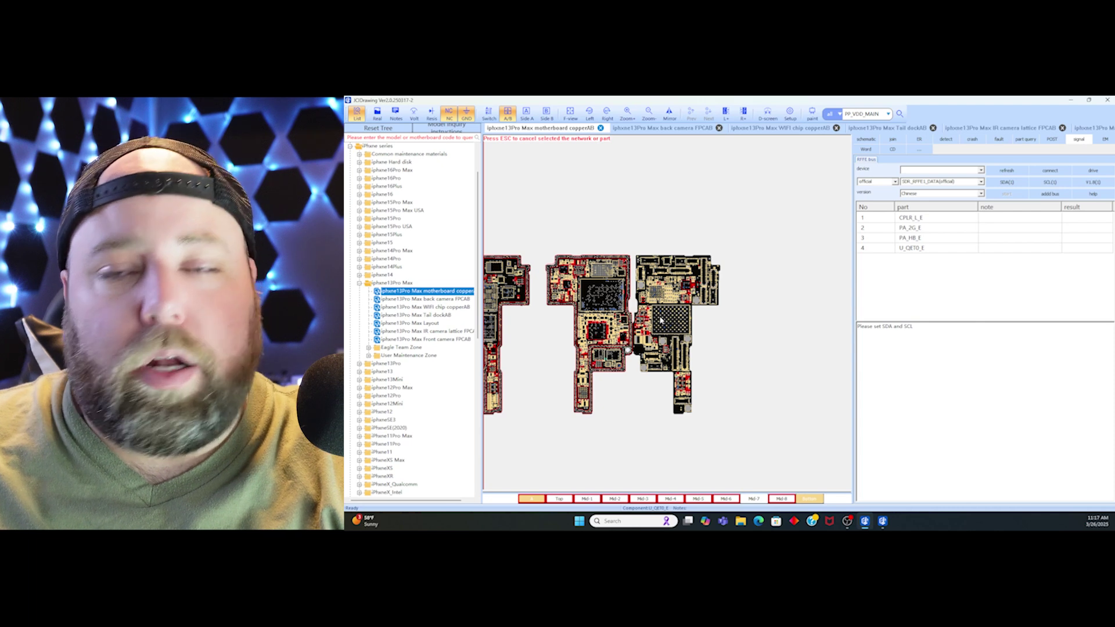
{"action": "scroll", "coordinate": [661, 318], "scroll_direction": "up", "scroll_amount": 2}
{"action": "scroll", "coordinate": [660, 291], "scroll_direction": "up", "scroll_amount": 2}
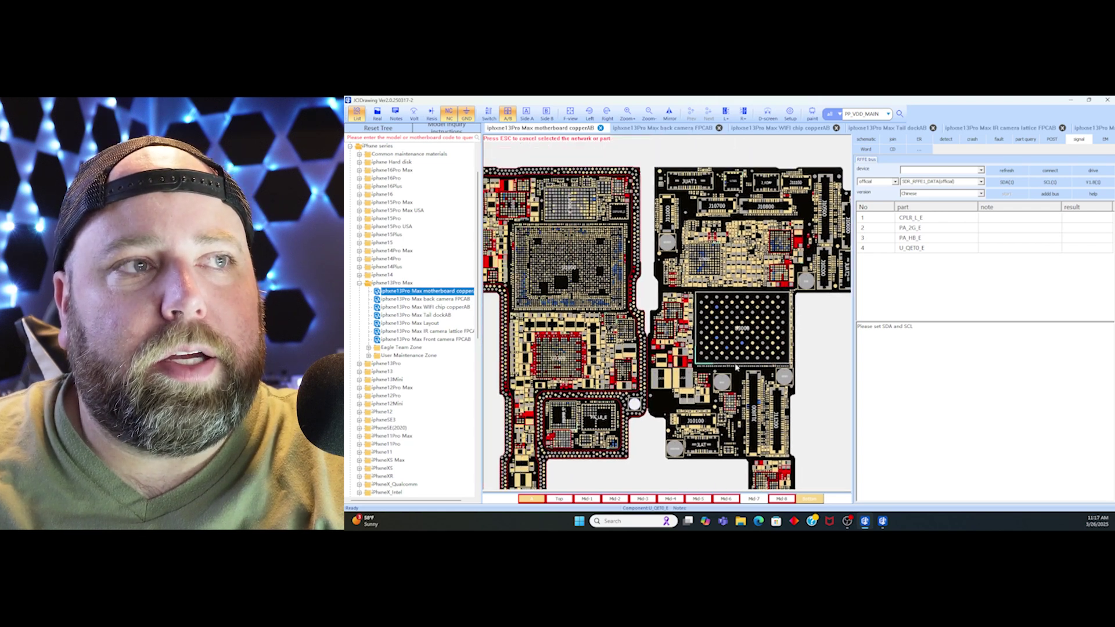
{"action": "left_click_drag", "start_coordinate": [607, 312], "coordinate": [730, 318]}
{"action": "scroll", "coordinate": [725, 313], "scroll_direction": "down", "scroll_amount": 5}
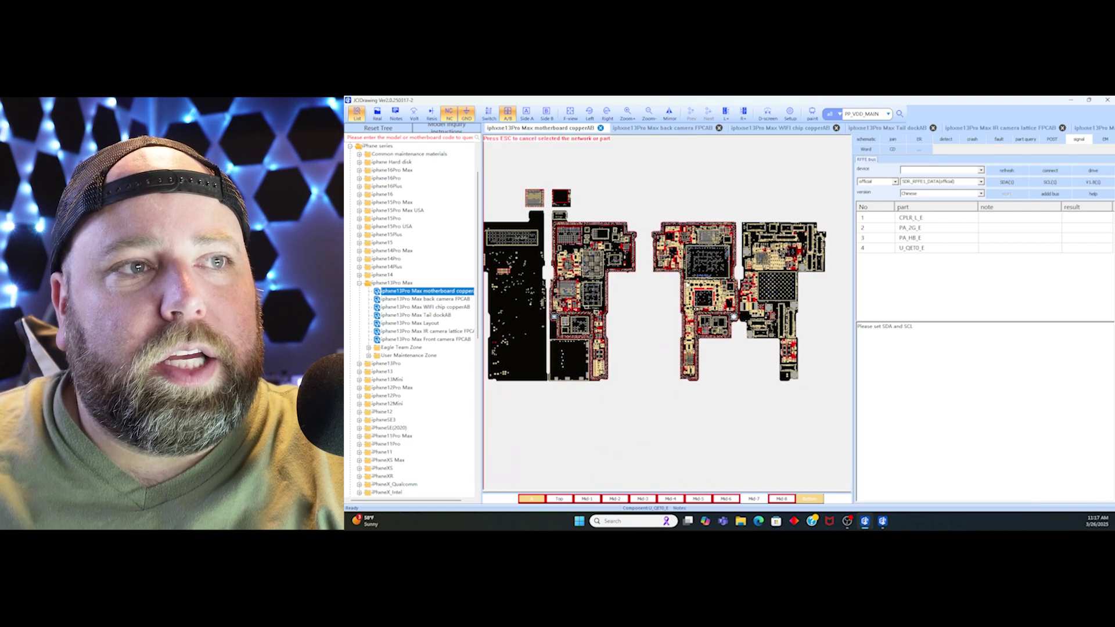
{"action": "scroll", "coordinate": [686, 239], "scroll_direction": "up", "scroll_amount": 5}
{"action": "scroll", "coordinate": [687, 233], "scroll_direction": "down", "scroll_amount": 4}
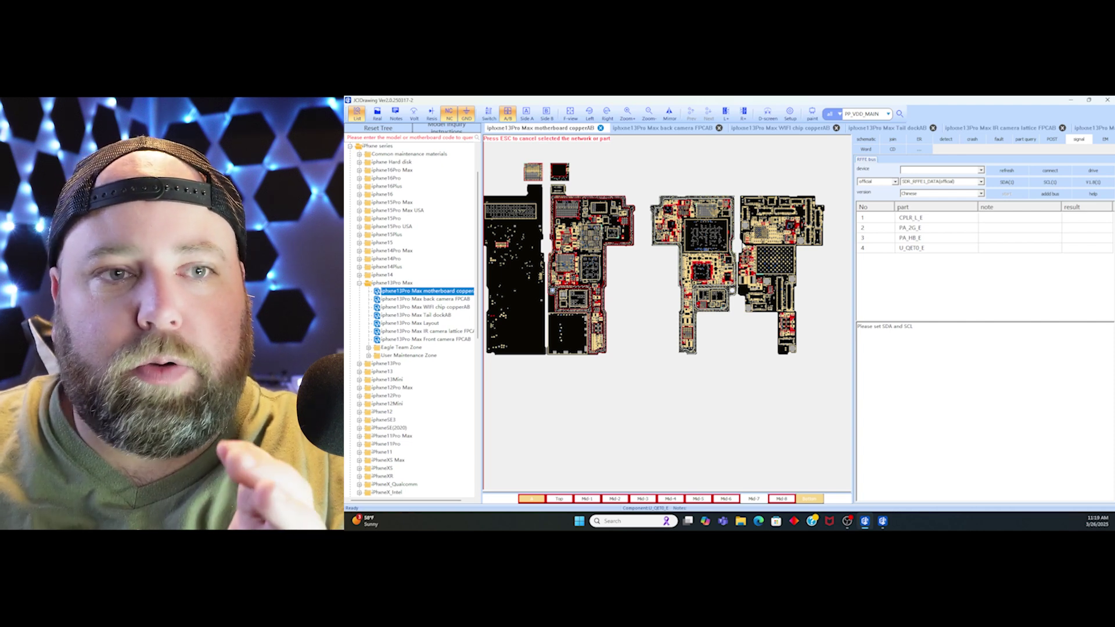
{"action": "mouse_move", "coordinate": [737, 251]}
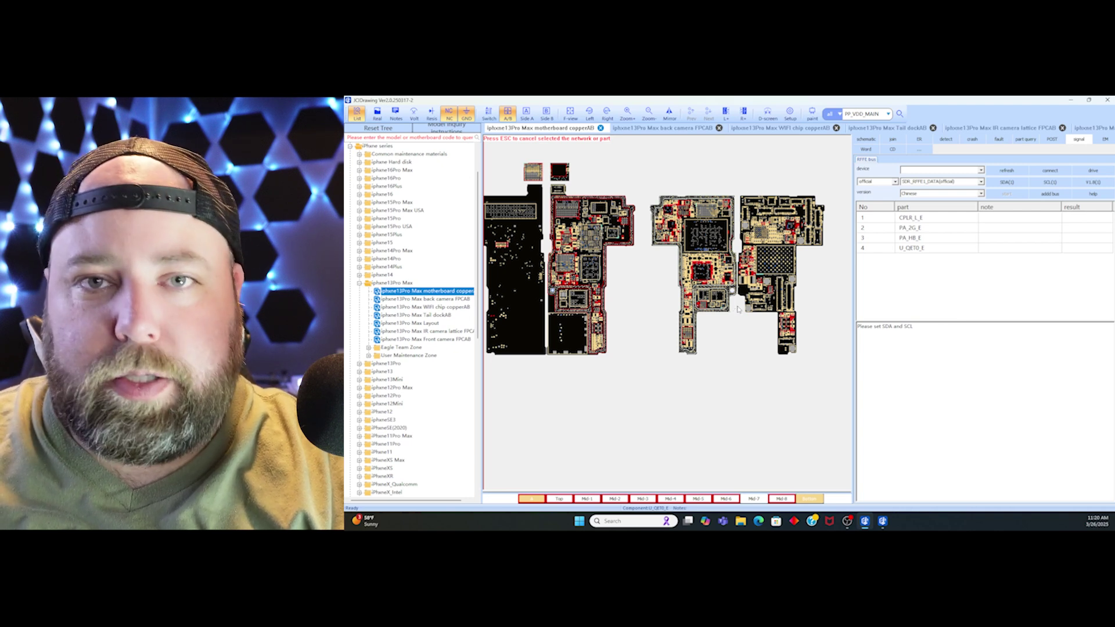
Zoom into the PA_LB_E chip area, pan around it, then zoom back to both board halves.
{"action": "mouse_move", "coordinate": [739, 309]}
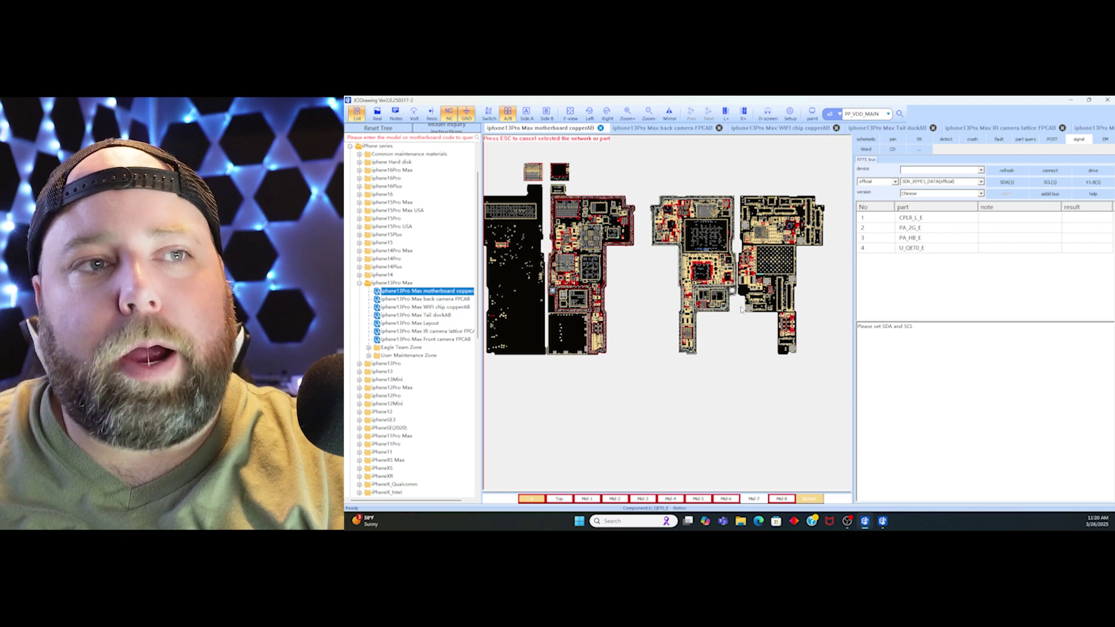
{"action": "scroll", "coordinate": [741, 305], "scroll_direction": "up", "scroll_amount": 3}
{"action": "left_click_drag", "start_coordinate": [752, 285], "coordinate": [769, 360]}
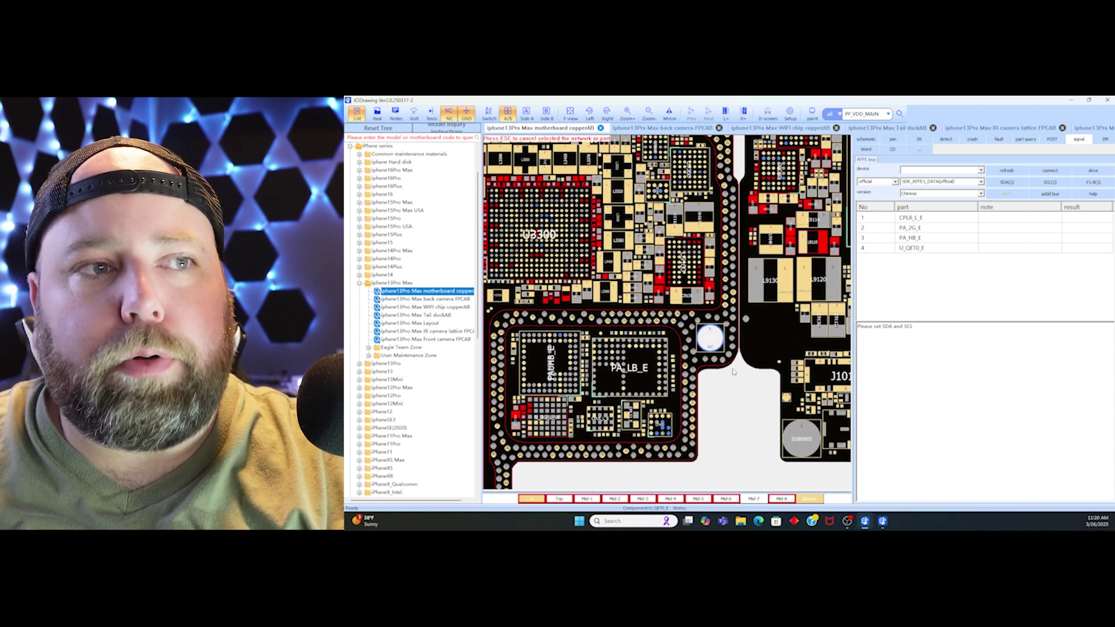
{"action": "left_click_drag", "start_coordinate": [793, 442], "coordinate": [767, 439]}
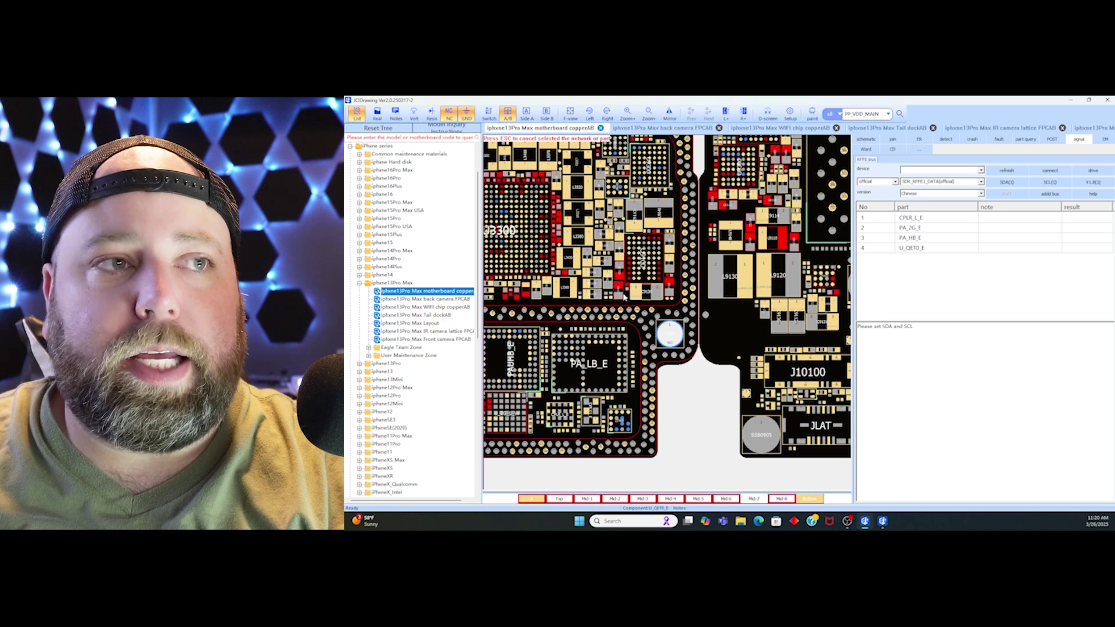
{"action": "scroll", "coordinate": [625, 297], "scroll_direction": "down", "scroll_amount": 2}
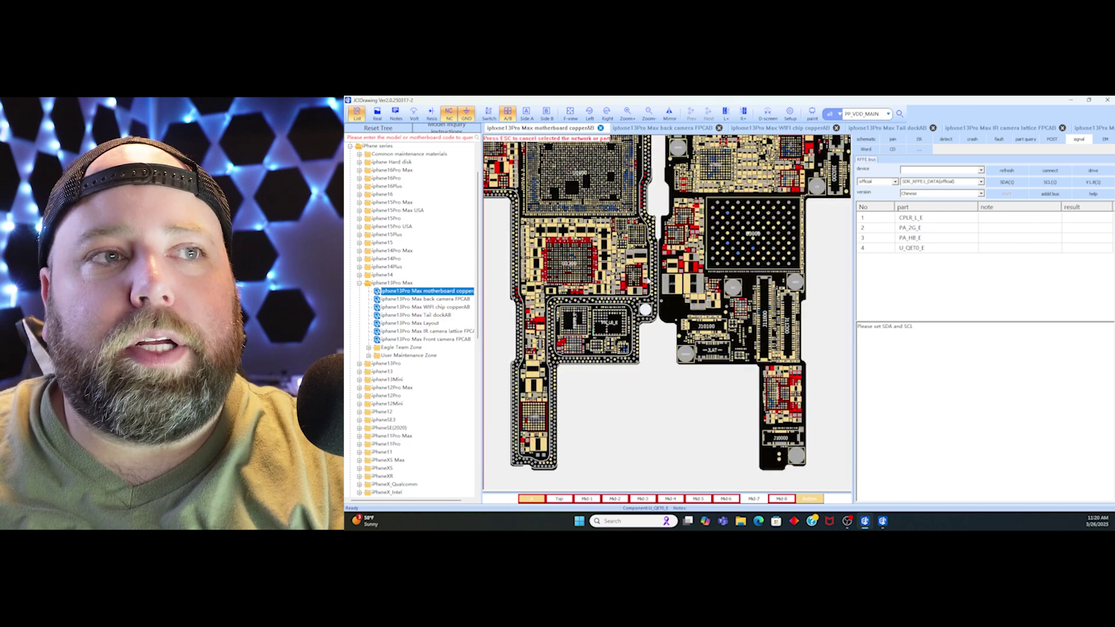
{"action": "scroll", "coordinate": [649, 281], "scroll_direction": "up", "scroll_amount": 2}
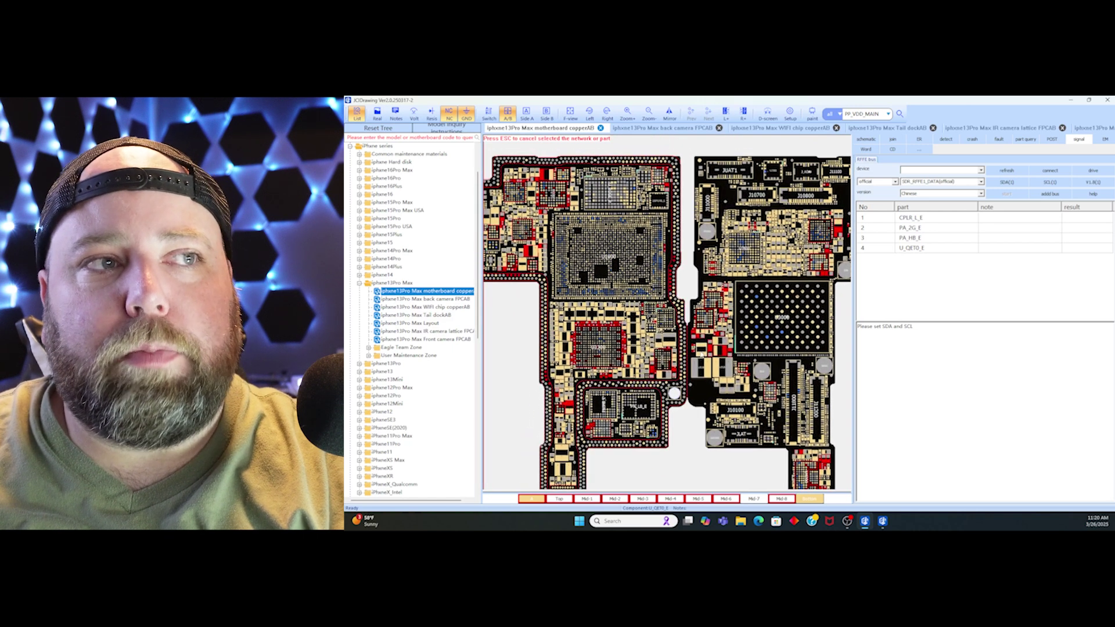